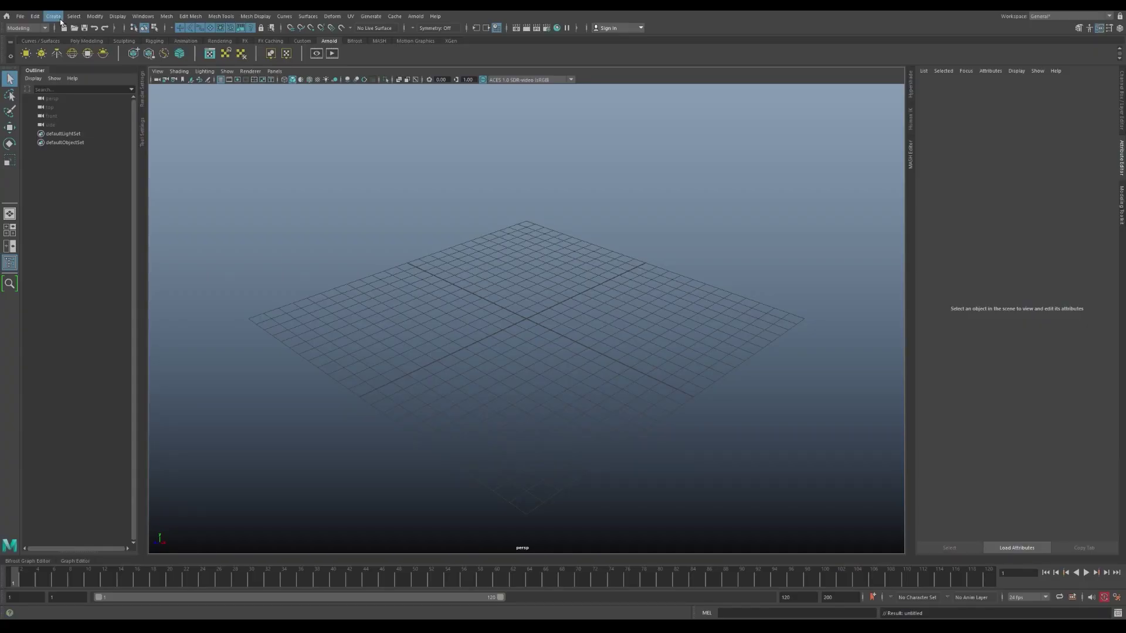
Create a platonic solid, then show its construction settings with the wireframe overlaid.
click(61, 21)
mouse_move(79, 49)
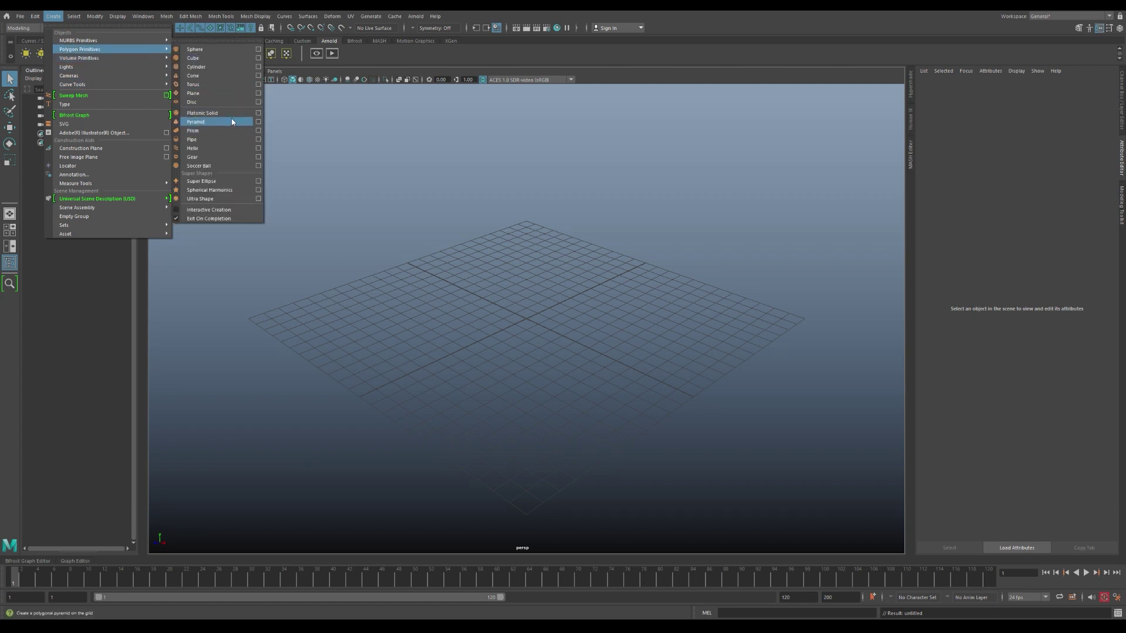
click(230, 117)
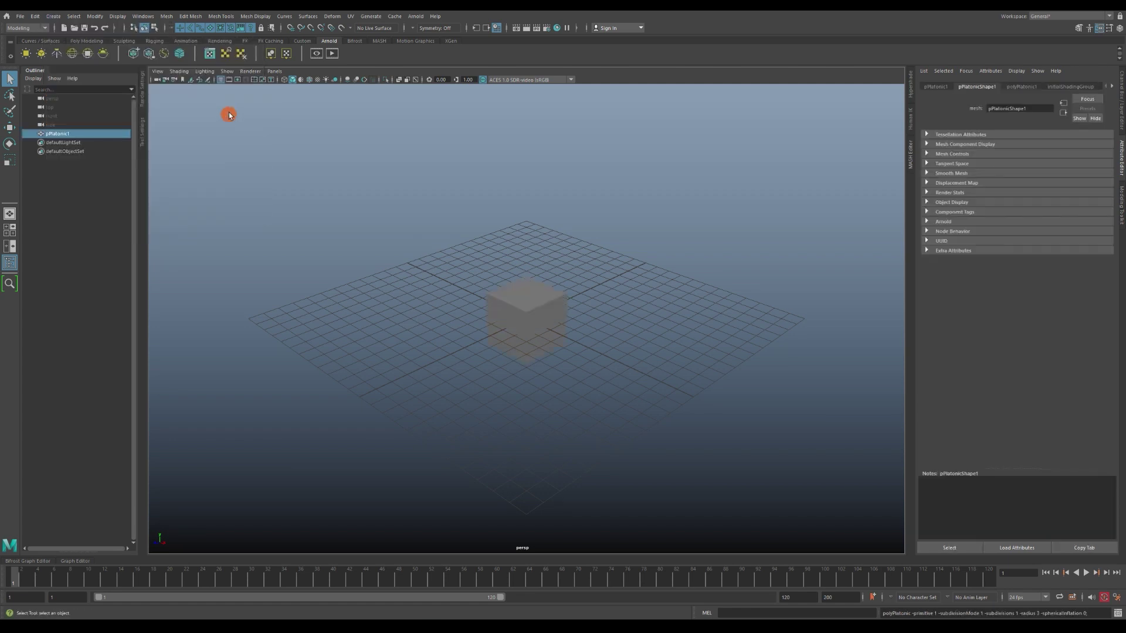
key(ctrl+a)
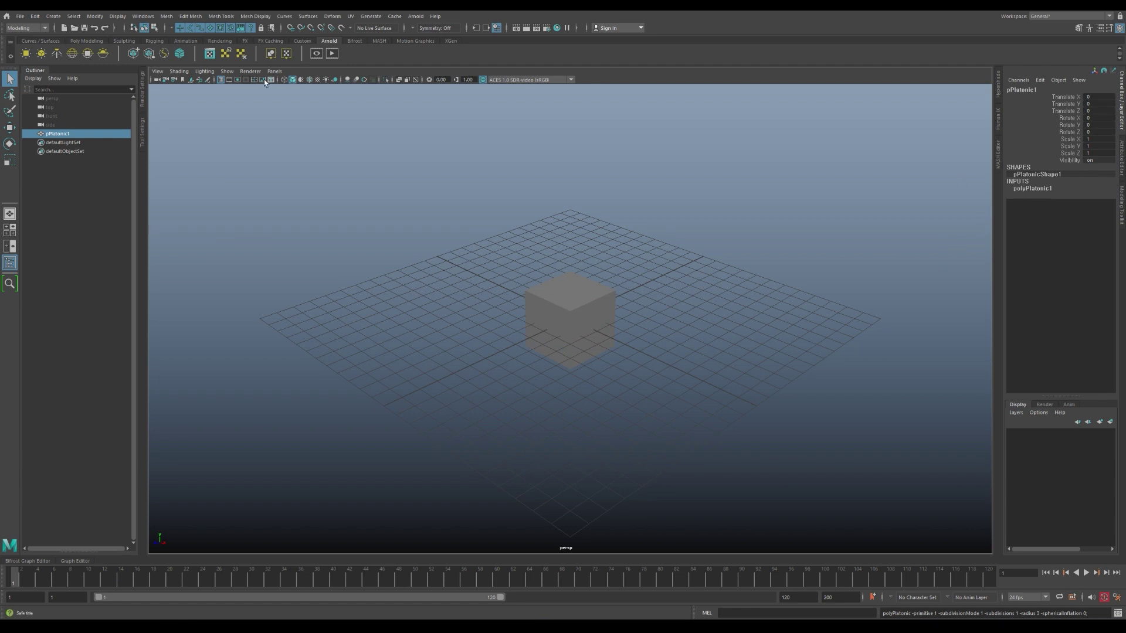
click(220, 80)
click(309, 80)
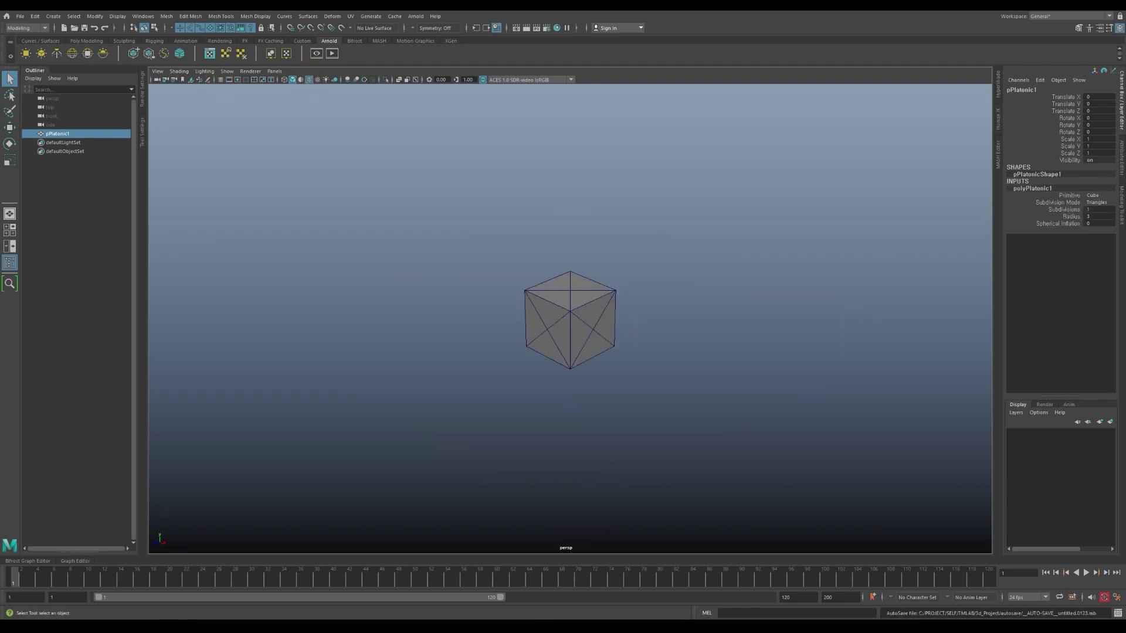
Make it an icosahedron with spherical inflation 1, radius 10 and 100 subdivisions.
click(1102, 195)
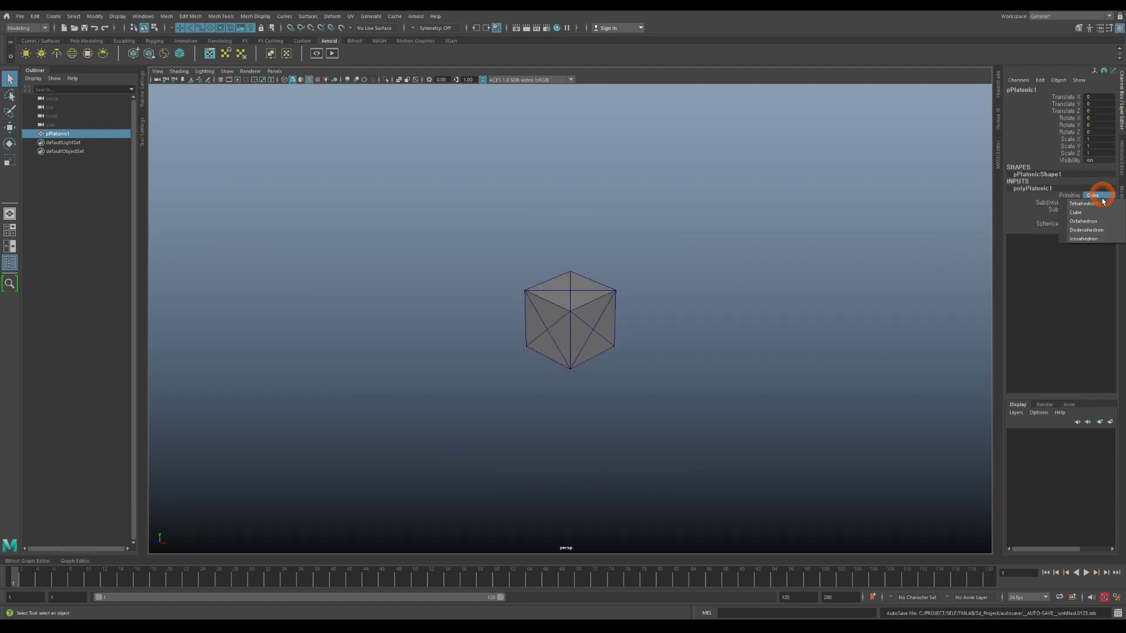
click(1099, 239)
click(1097, 203)
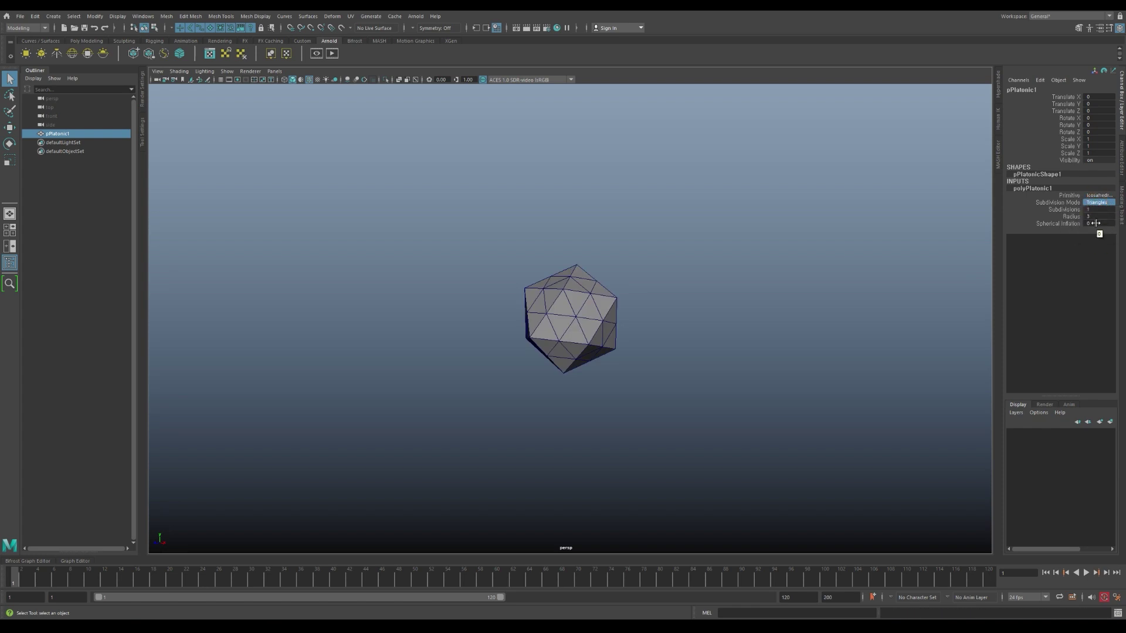
text(1)
key(Return)
click(1099, 216)
key(Return)
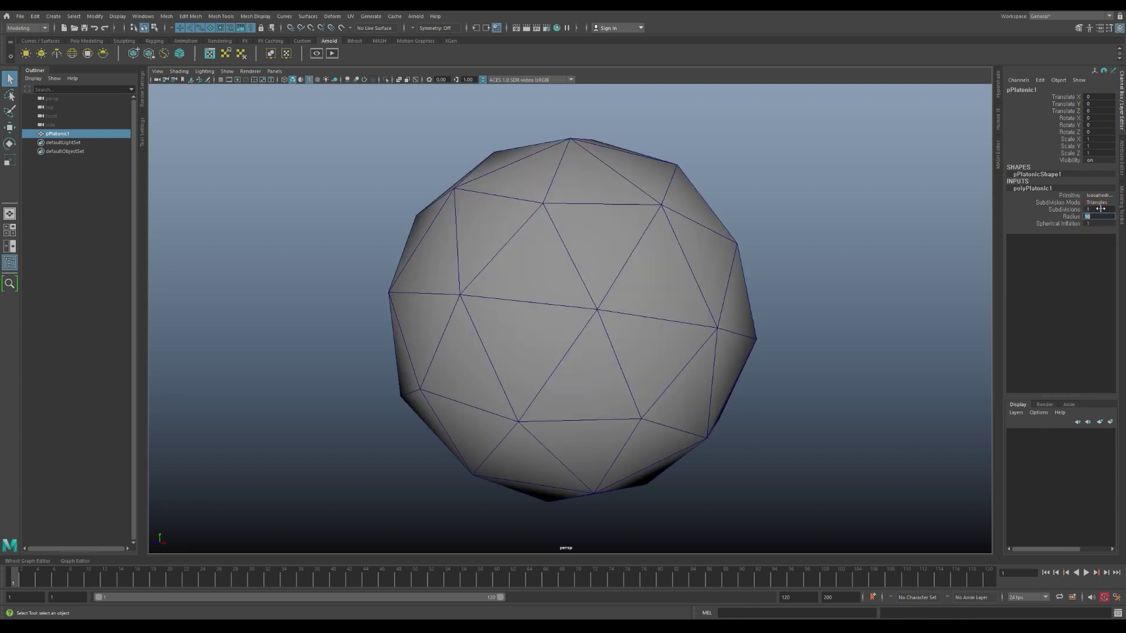
click(1098, 209)
key(Return)
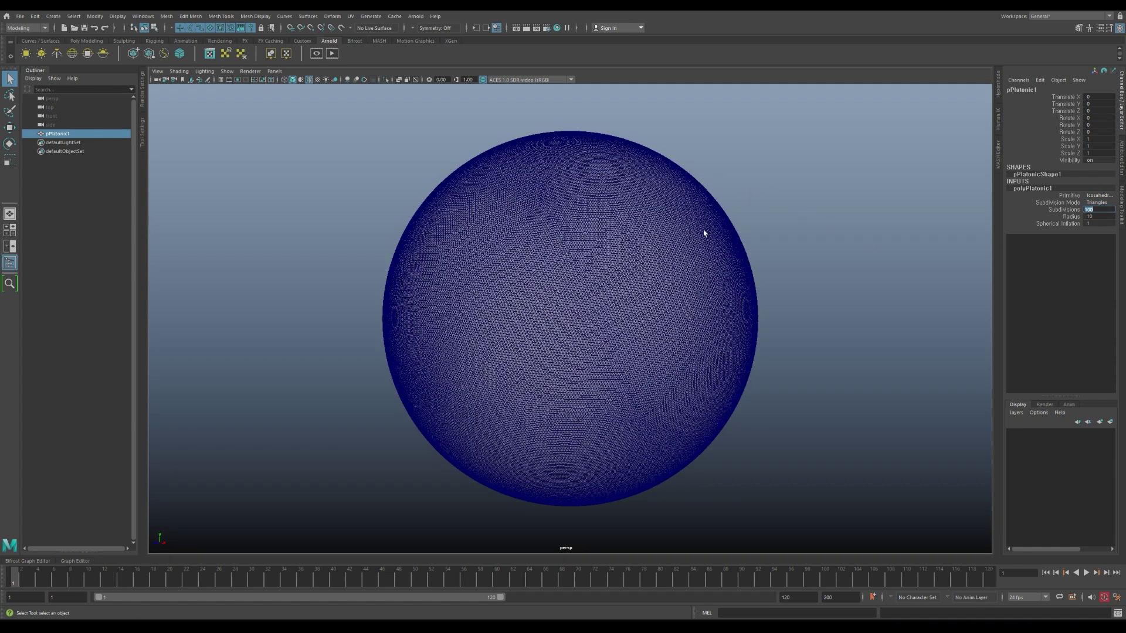
click(834, 182)
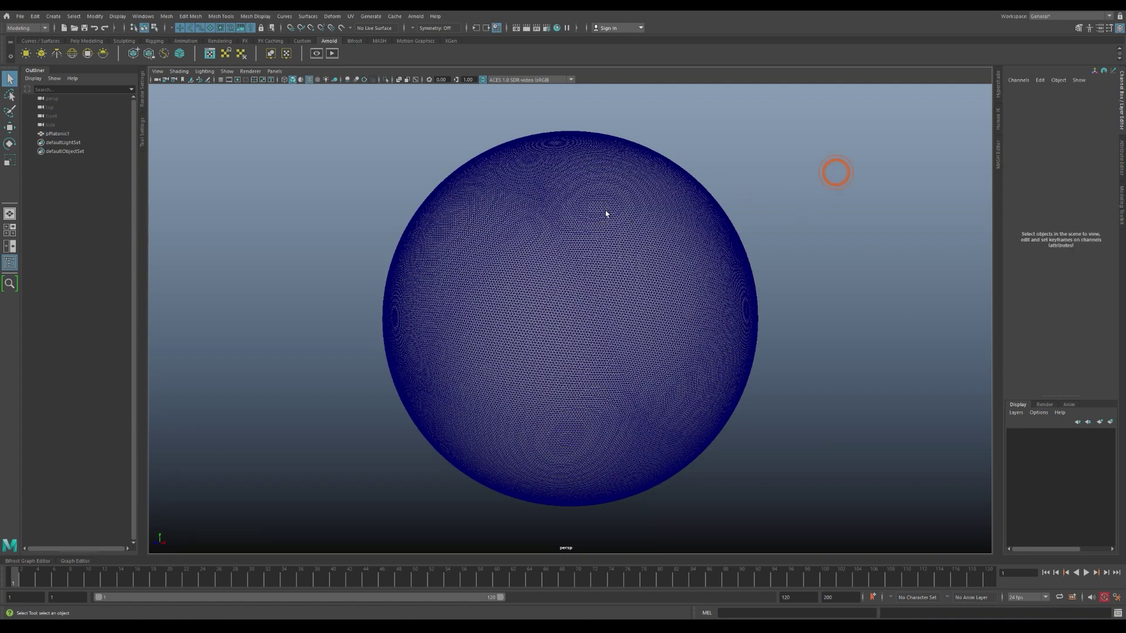
click(589, 270)
Add a texture deformer to the sphere and select its handle.
click(332, 17)
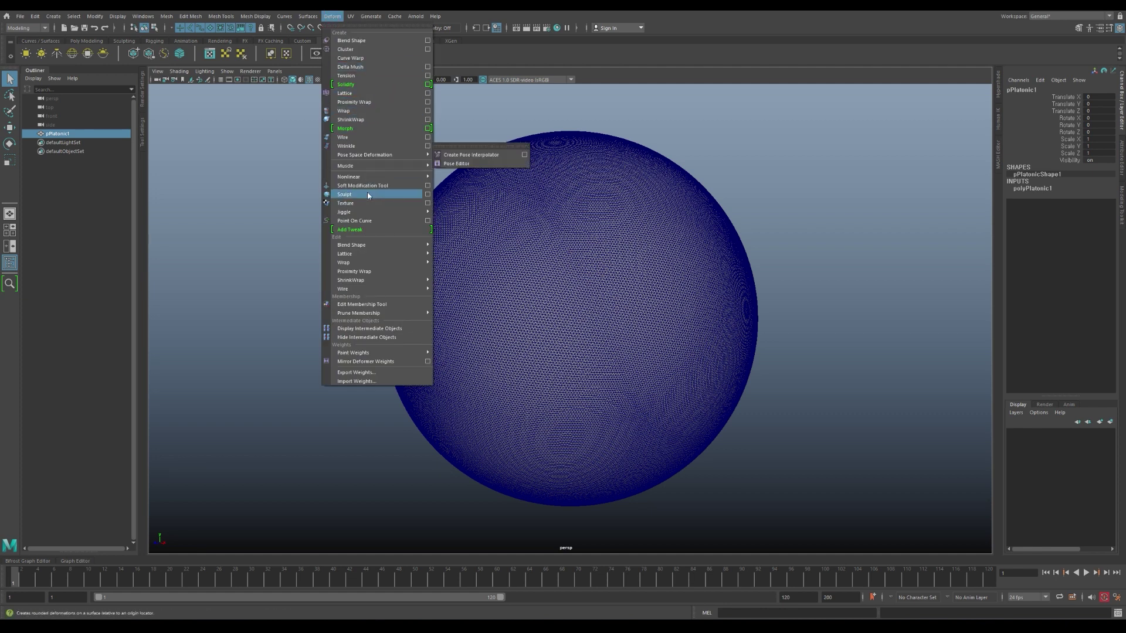
click(348, 204)
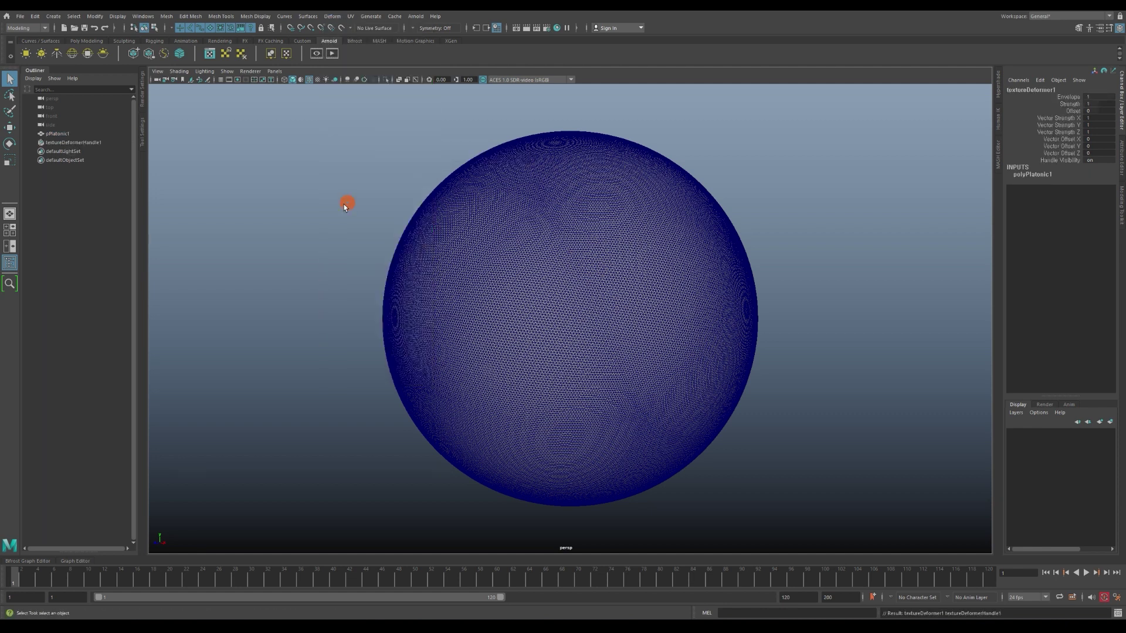
click(82, 143)
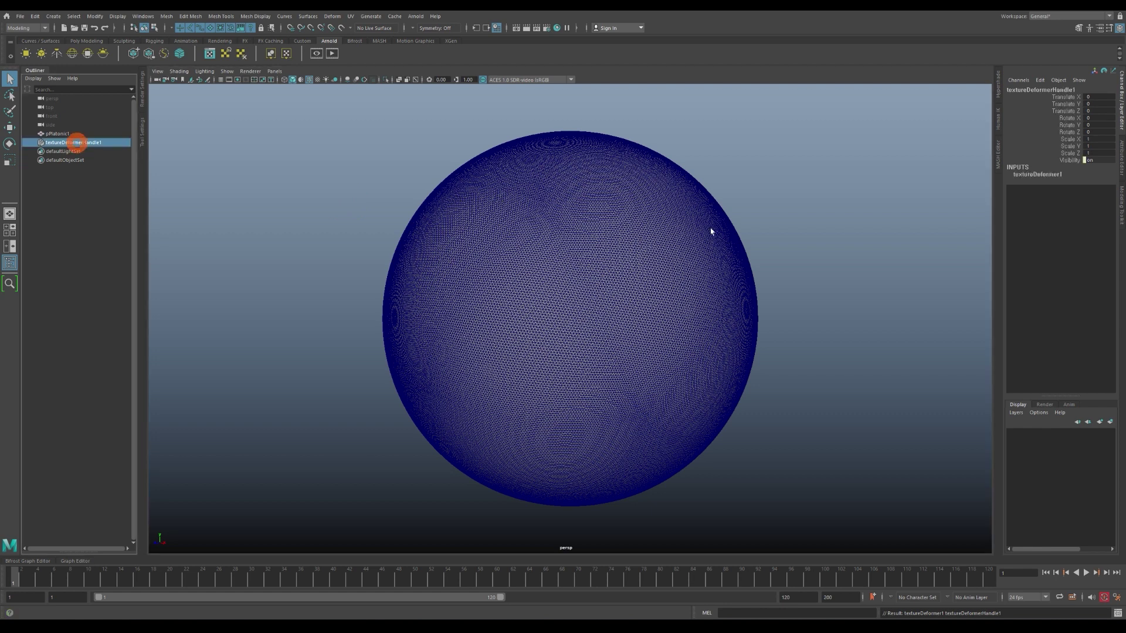
Set the texture deformer's Direction to Normal and enter a lower Strength.
key(ctrl+a)
click(1008, 86)
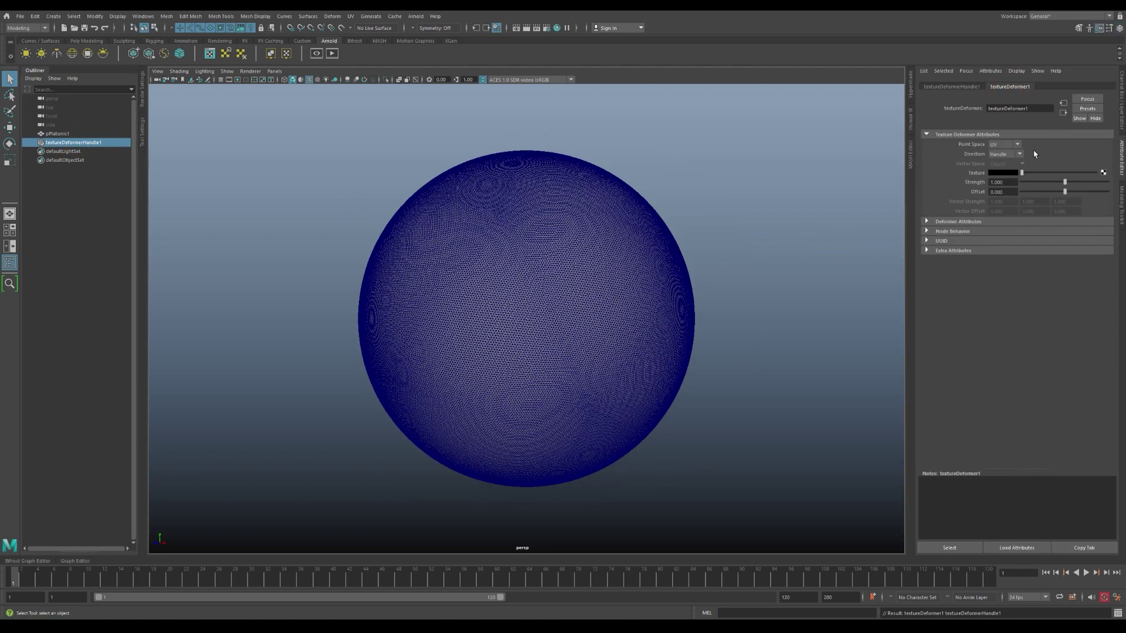
click(1003, 154)
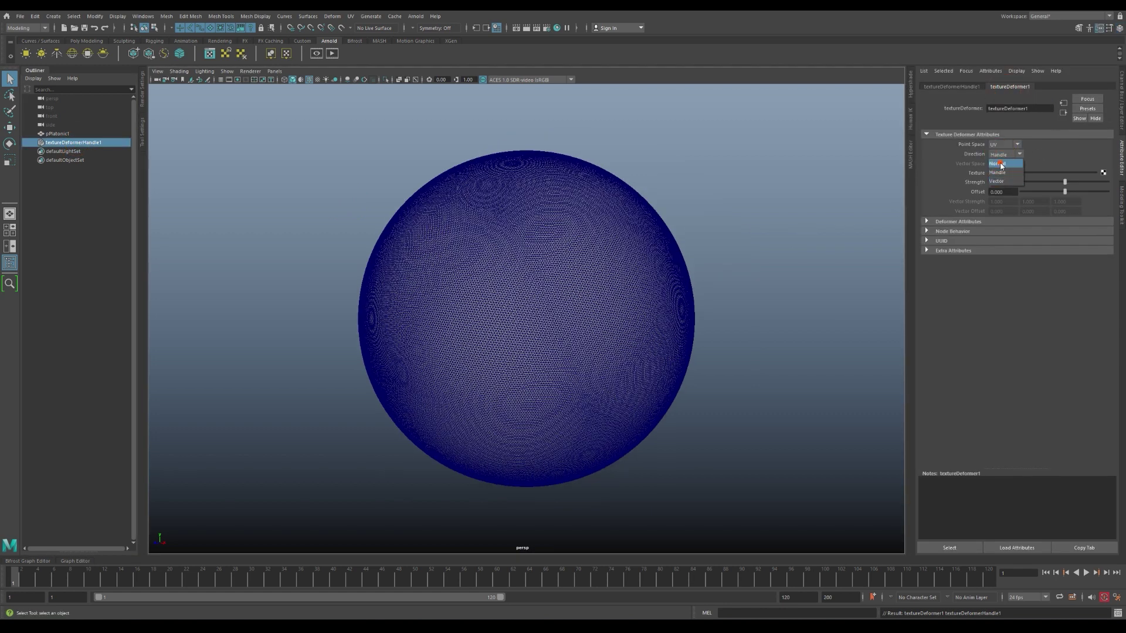
click(1002, 165)
click(1002, 183)
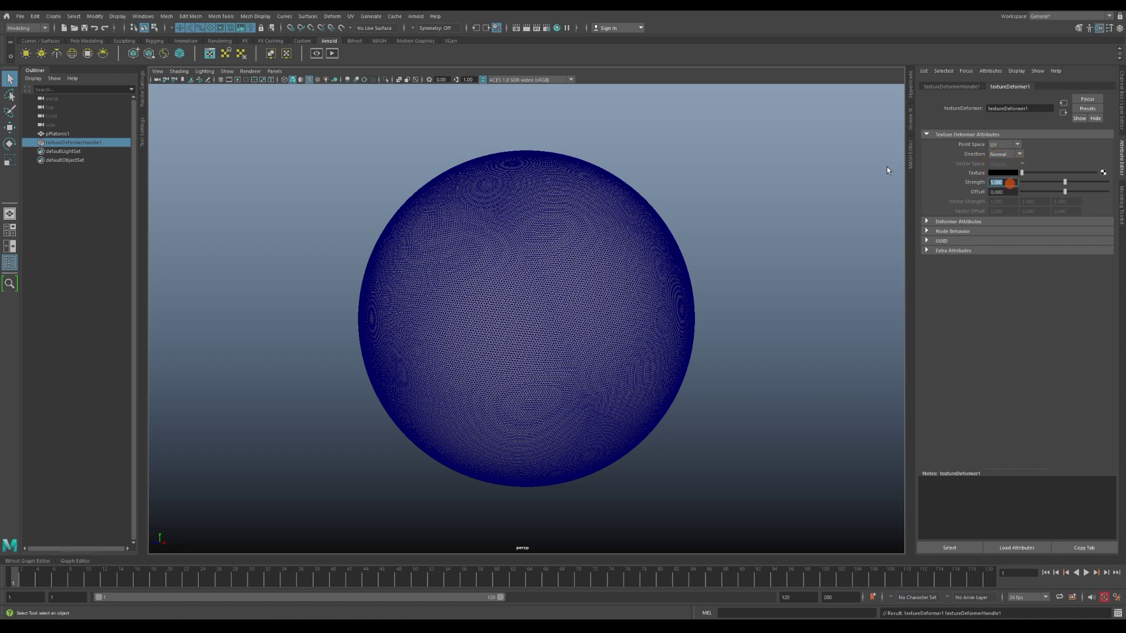
text(0.)
Drive the deformer with a 2D Fractal texture and turn off the wireframe overlay.
click(1103, 173)
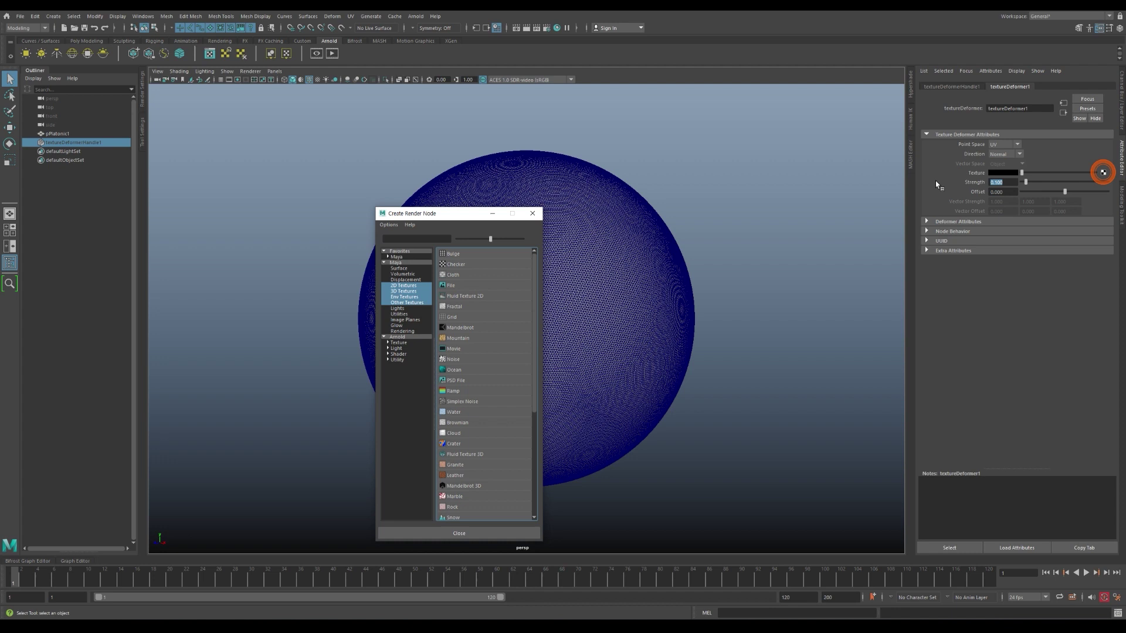
click(403, 286)
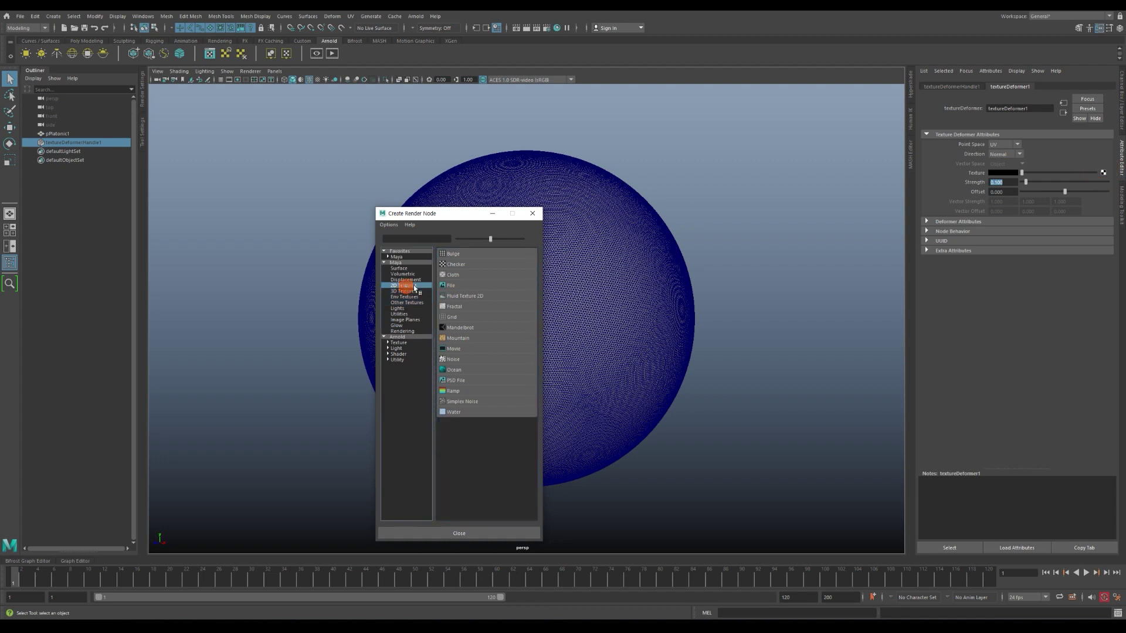
click(463, 306)
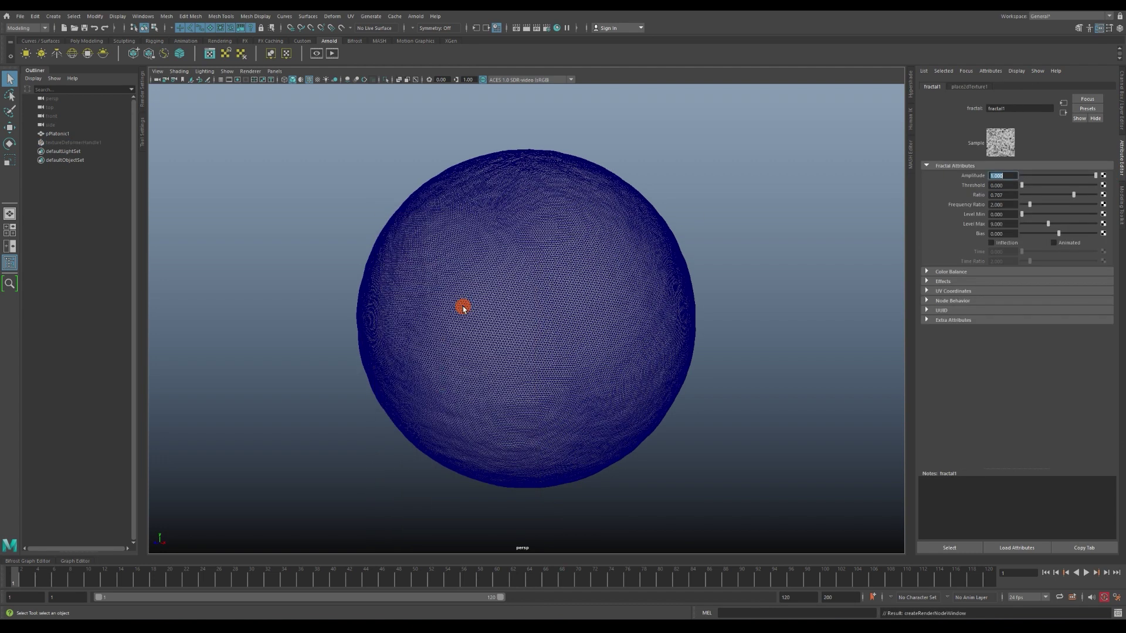
click(308, 78)
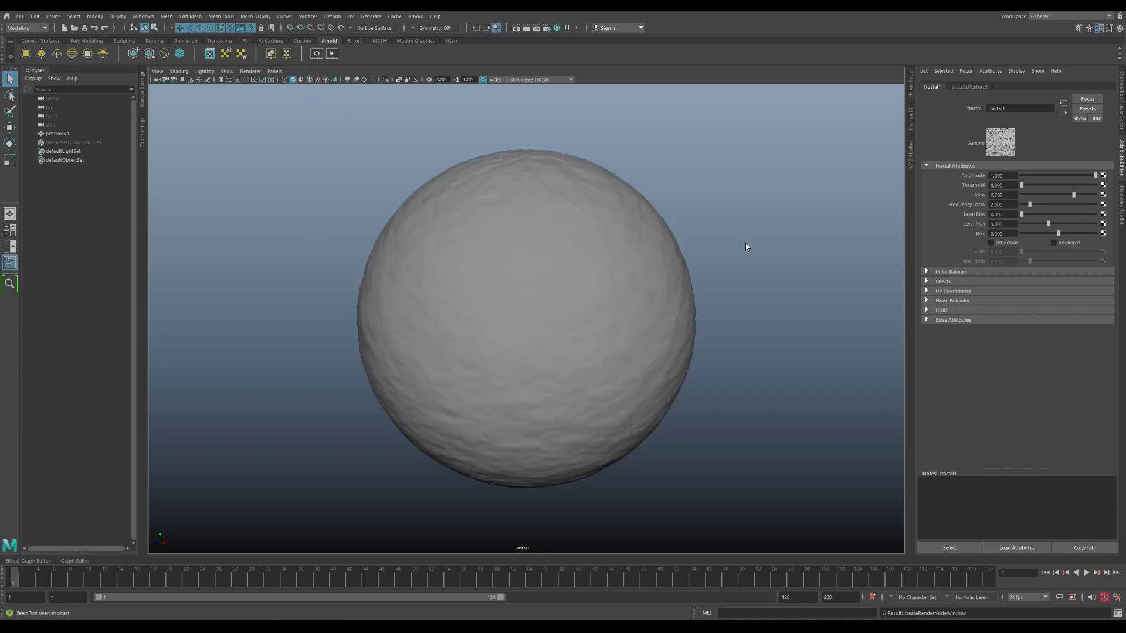
Set the fractal's Amplitude to 50, Threshold to 1 and Ratio to 0.
click(1009, 176)
text(50.000)
key(Return)
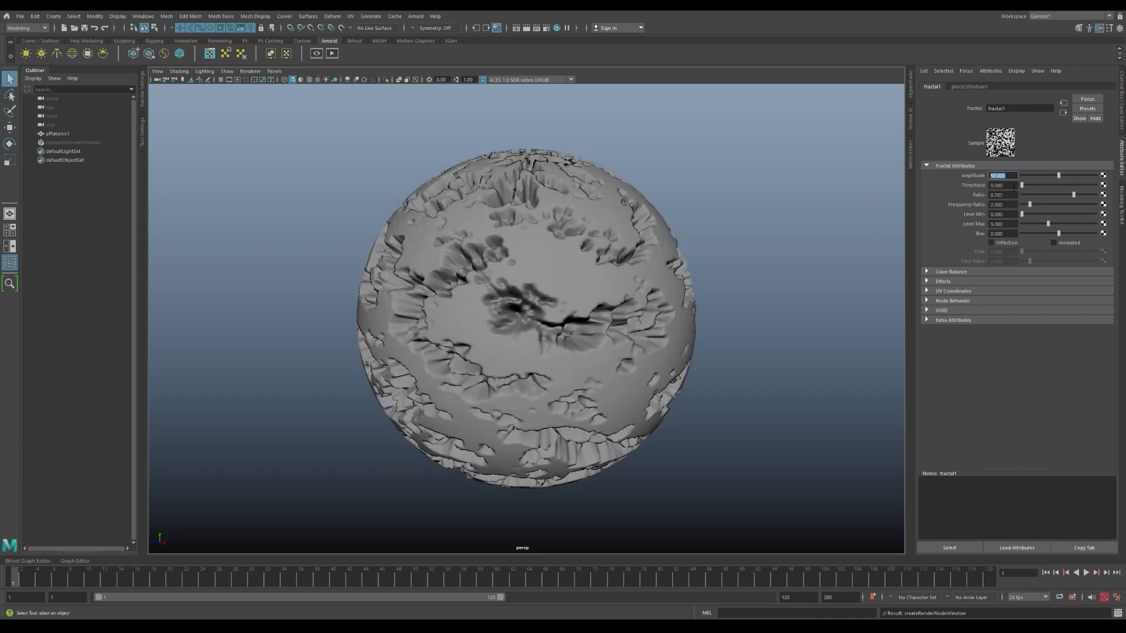
key(Tab)
text(1)
key(Return)
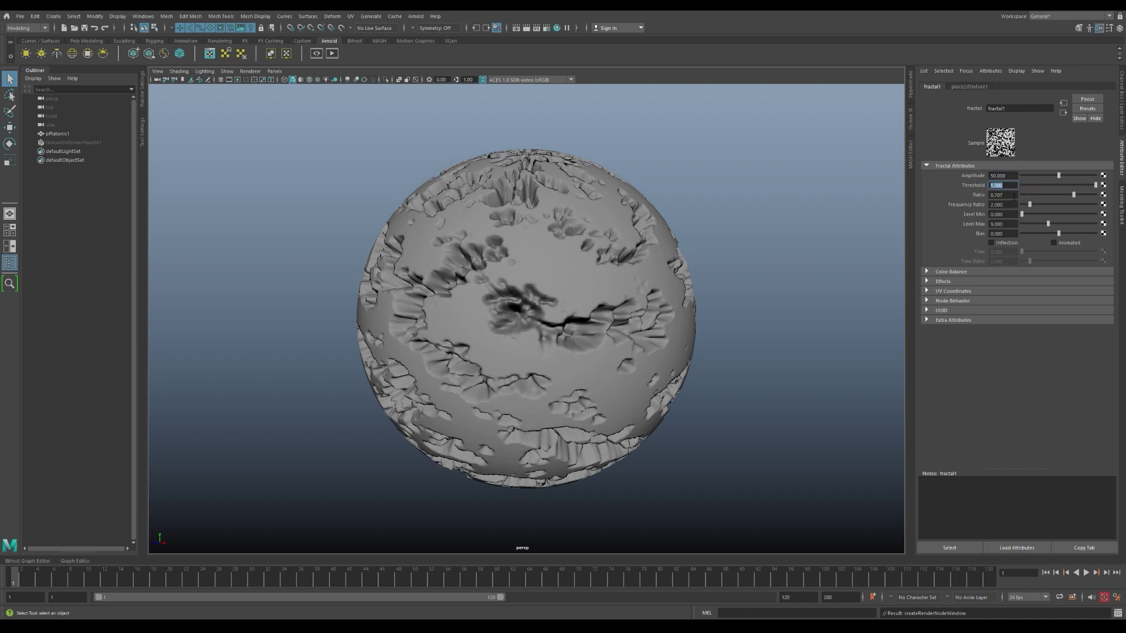
key(Tab)
text(0)
key(Return)
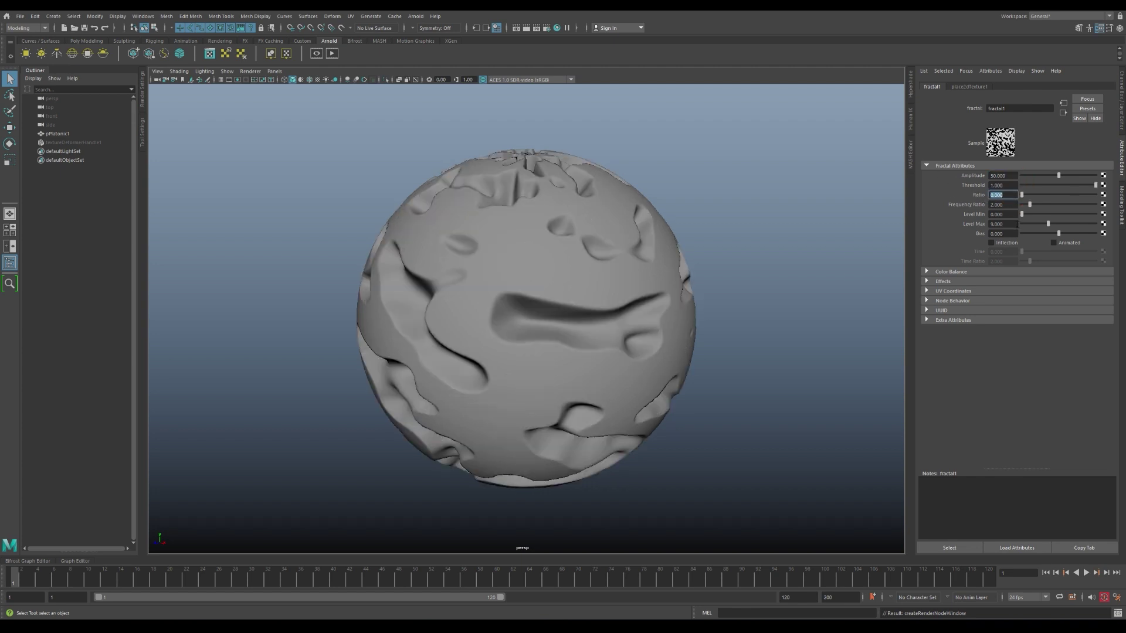
Turn on Animated and Inflection for the fractal and set Bias to 0.5.
click(780, 287)
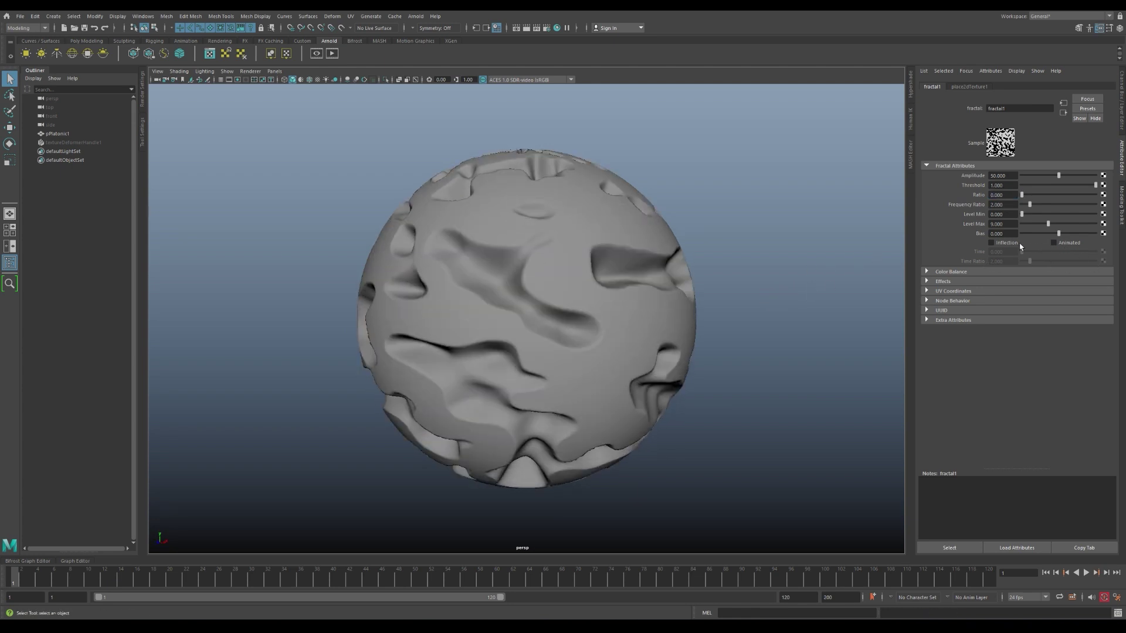
click(1065, 243)
click(1006, 244)
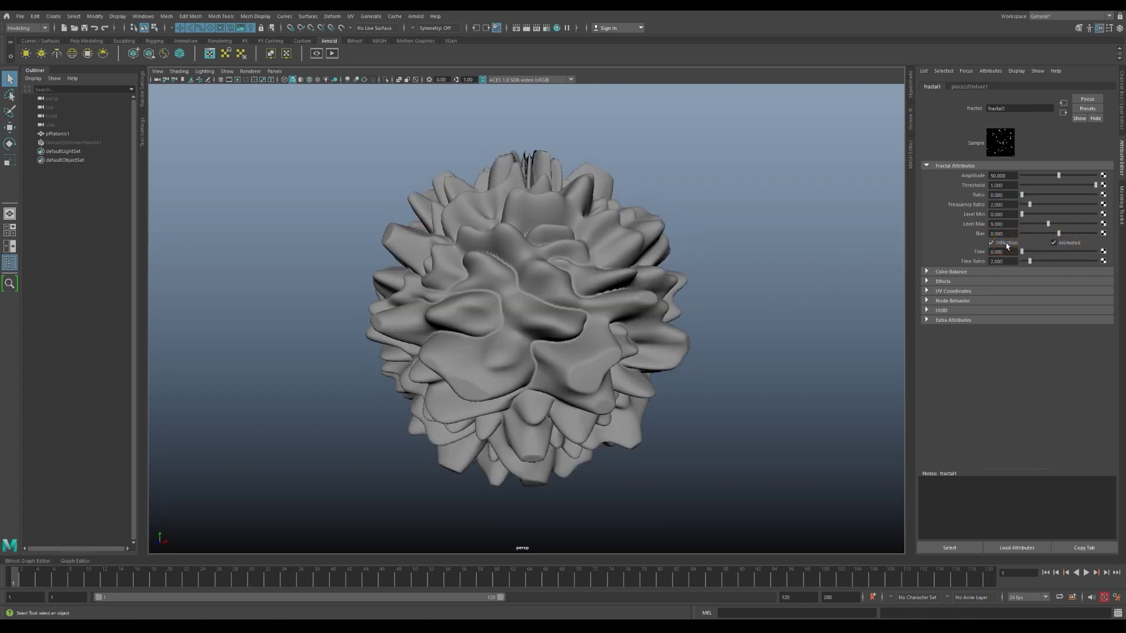
click(1003, 233)
text(0.5)
key(Return)
Drive the fractal's Time attribute with a time-based expression.
alt+drag(807, 241, 807, 256)
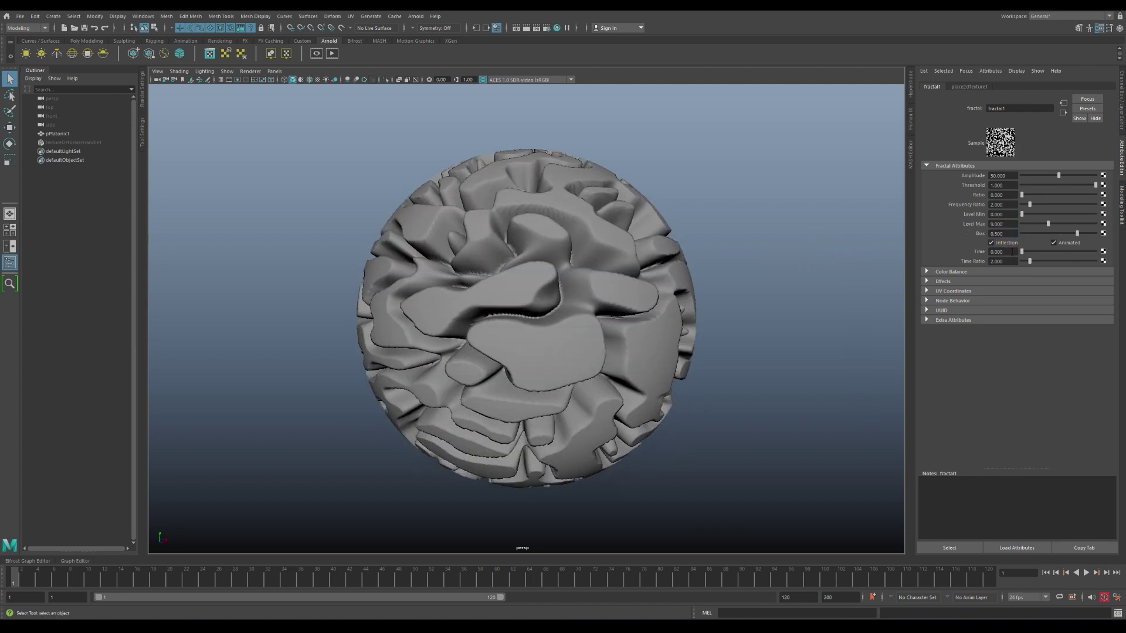
drag(1010, 252, 1014, 256)
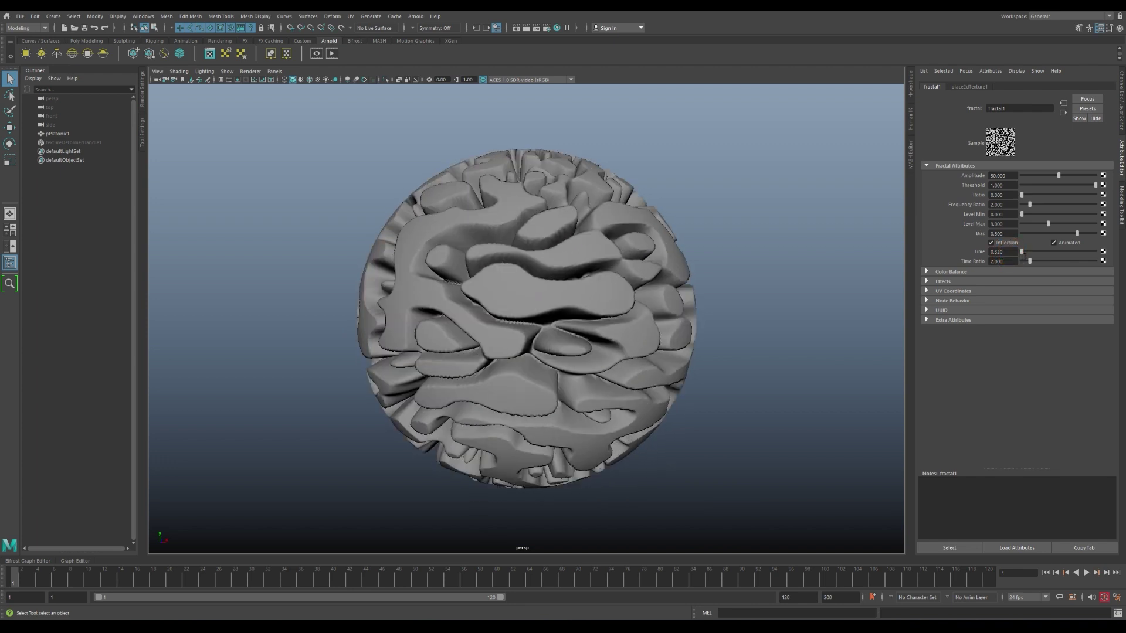
key(ctrl+z)
click(1014, 251)
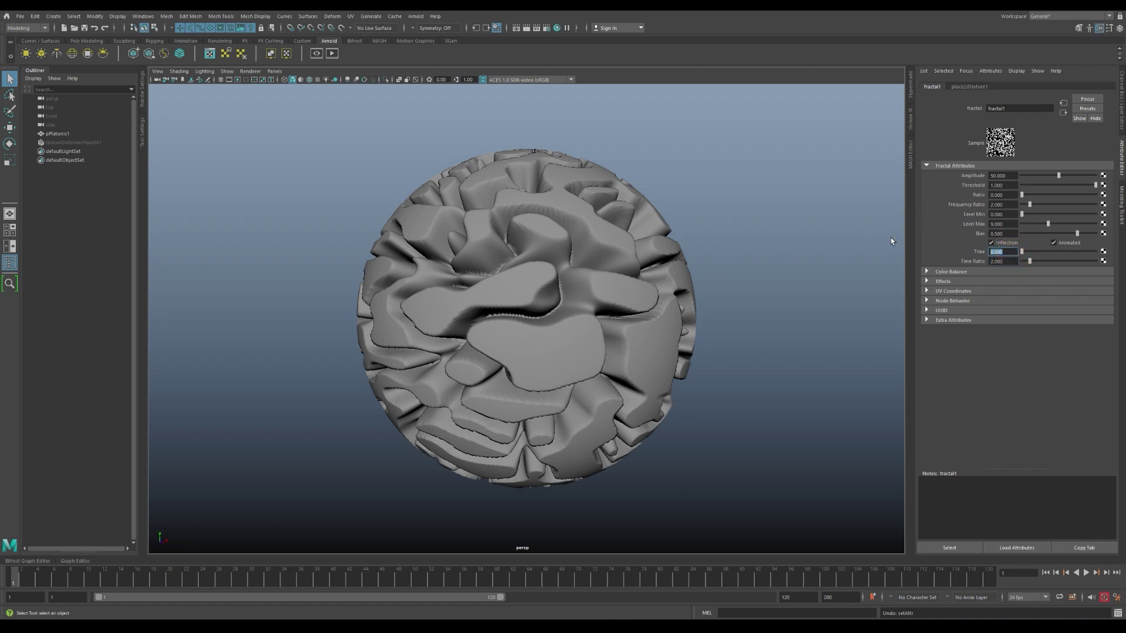
text(-)
text(time)
text(.03)
key(Return)
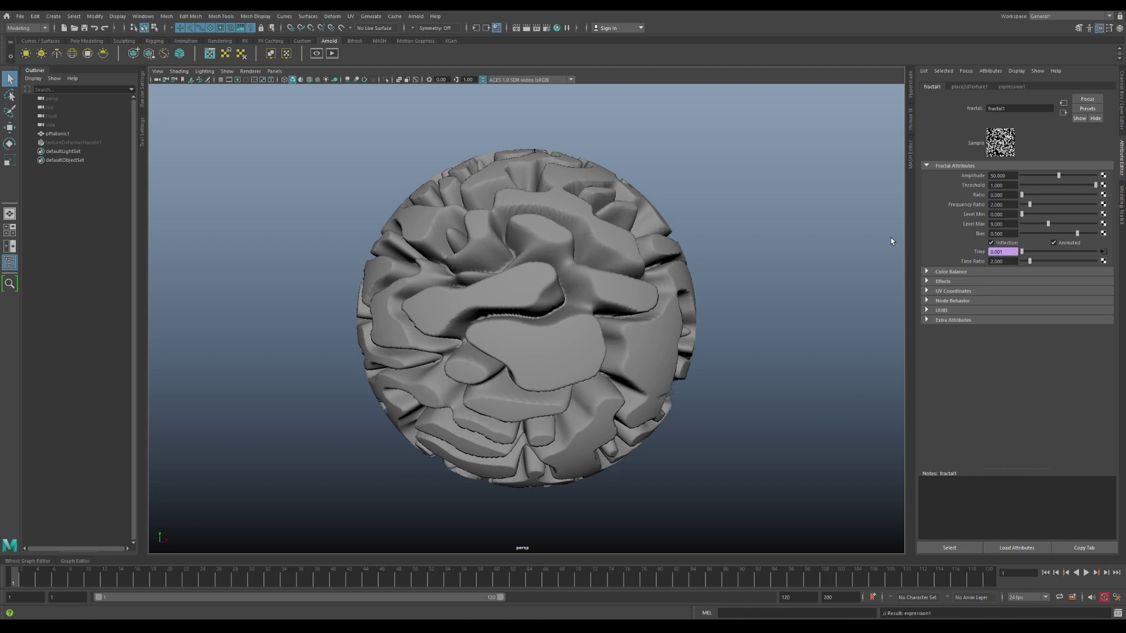
Play the animation to watch the brain-like folds move, then stop it.
click(1086, 572)
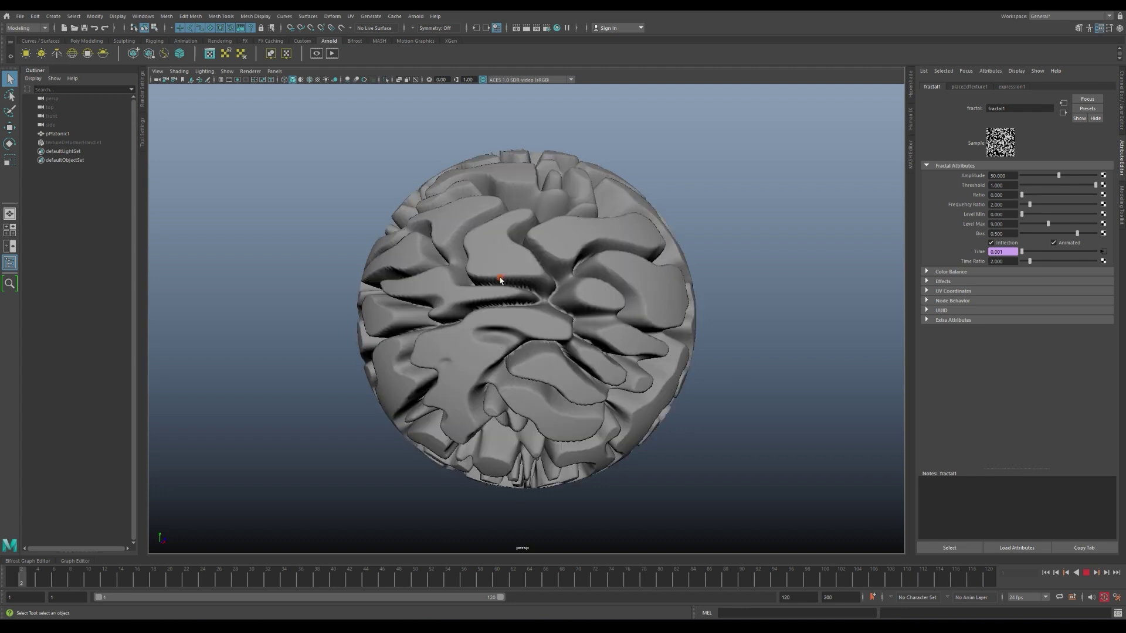
mouse_move(641, 297)
alt+mouse_down()
mouse_move(621, 282)
mouse_move(629, 305)
alt+mouse_up()
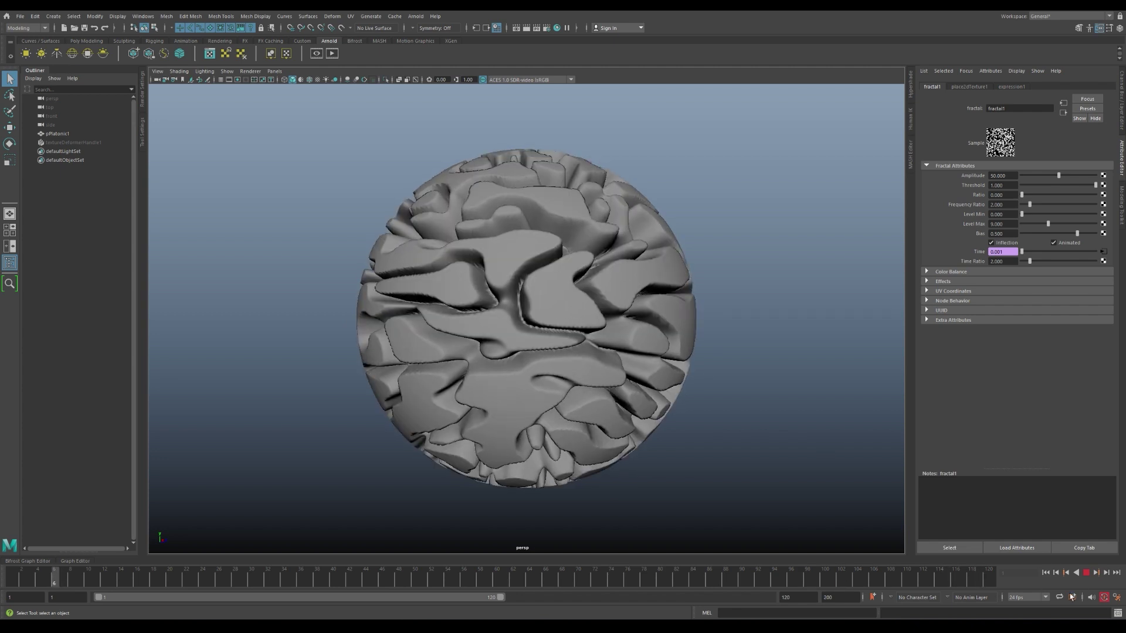
key(Escape)
Select pPlatonic1 and drag its polyPlatonic1 Subdivisions value to reshape the folds.
click(479, 283)
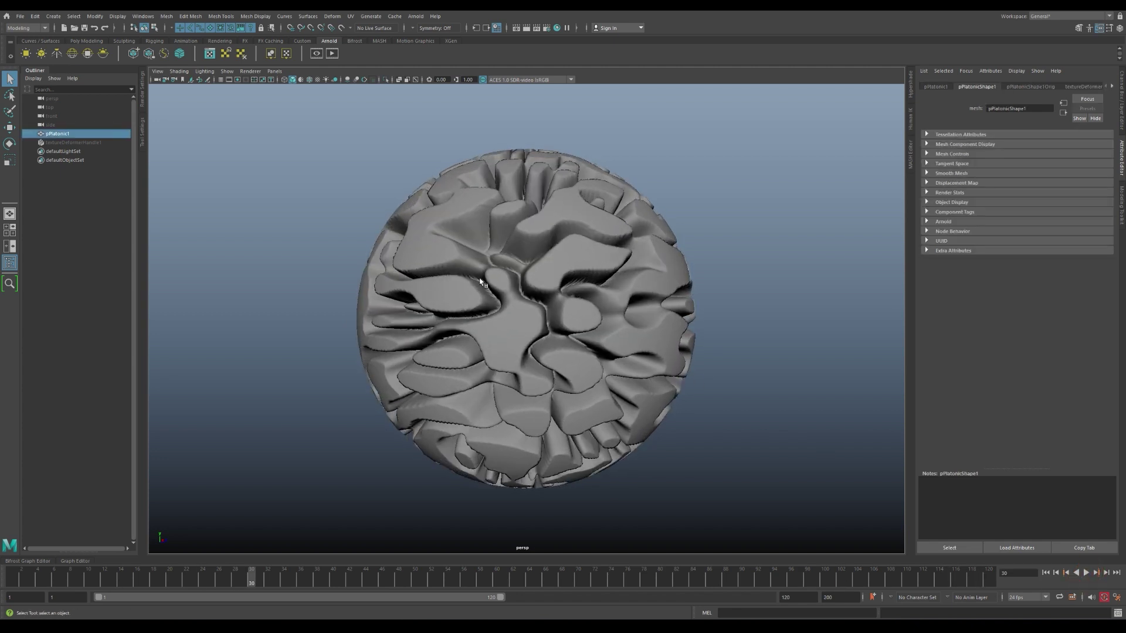
key(ctrl+a)
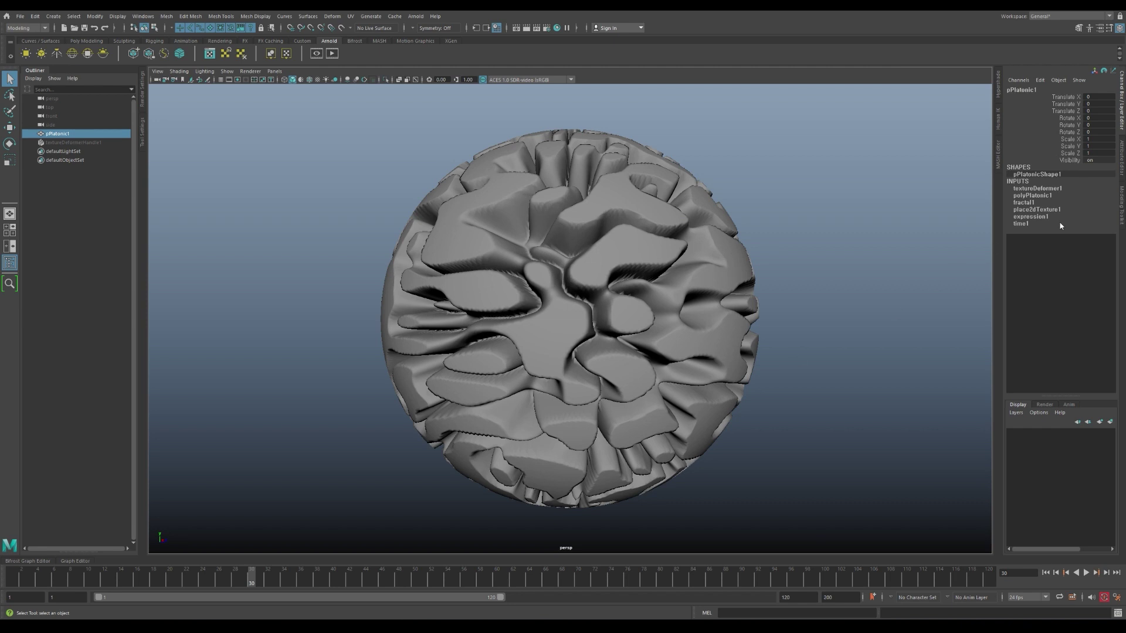
click(1044, 189)
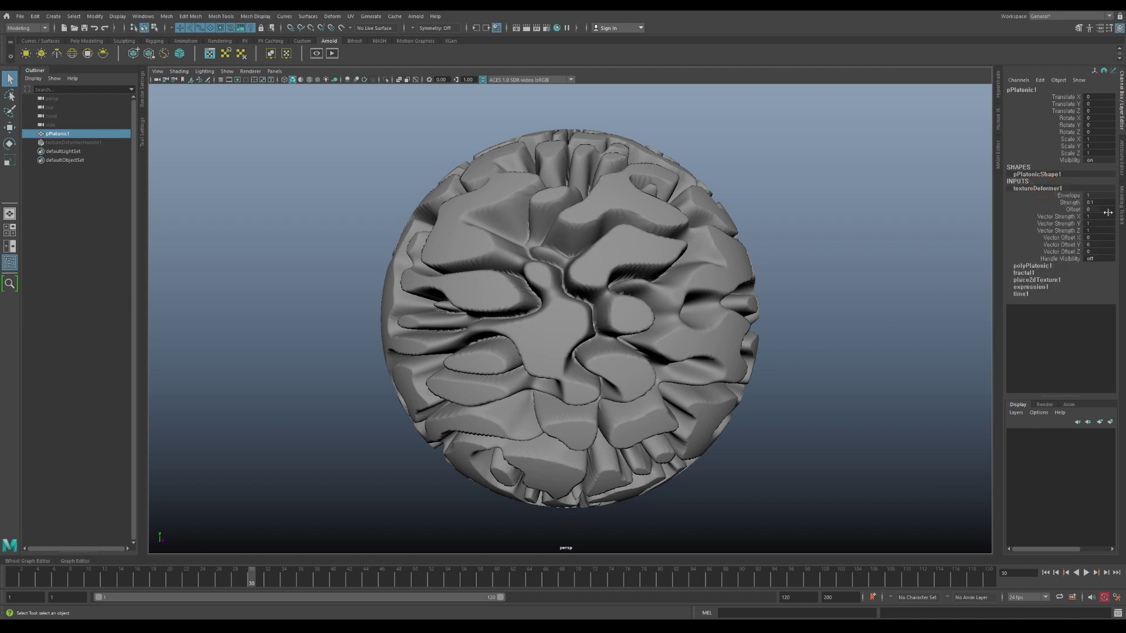
click(1041, 266)
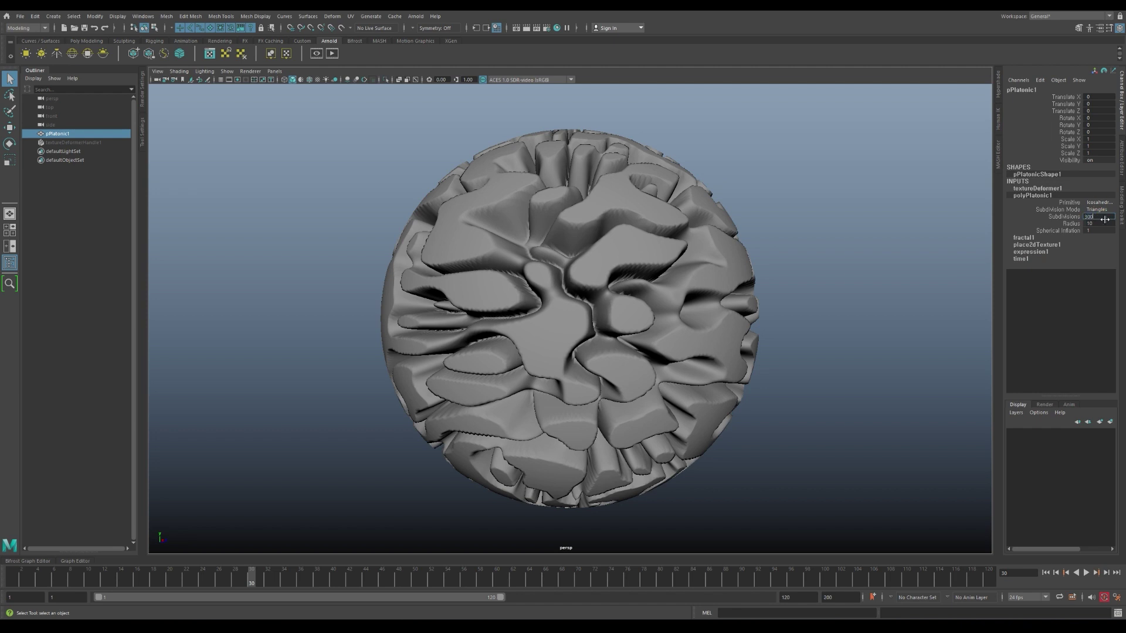
middle_drag(827, 239, 867, 266)
click(604, 281)
click(1085, 140)
text(0.8)
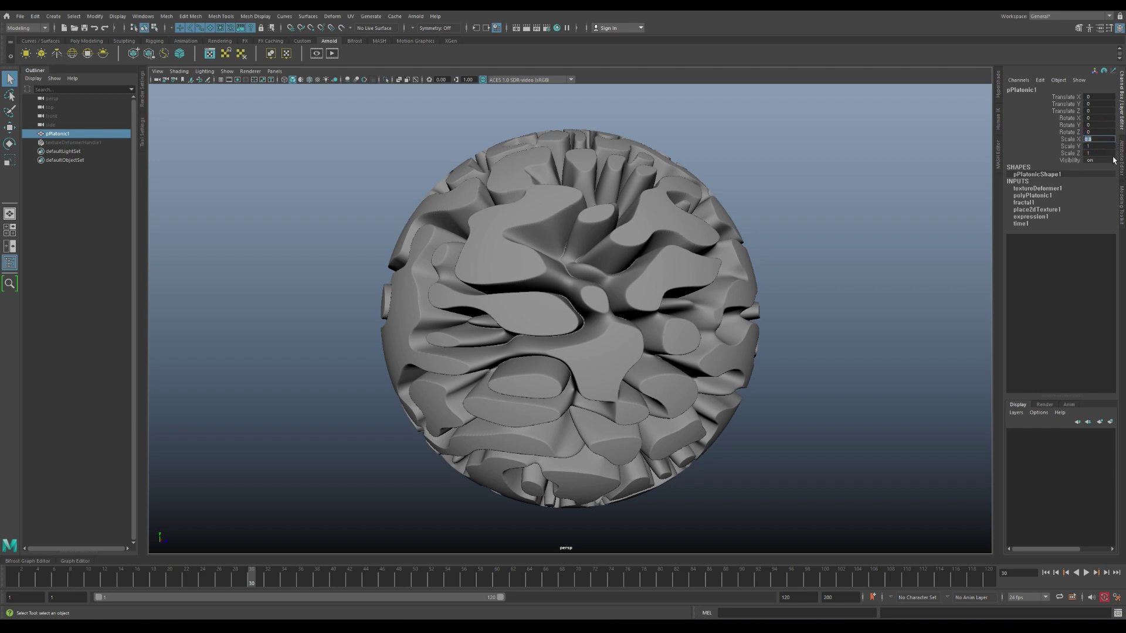
Scale the sphere to 0.8 on X and Z into an upright egg, then deselect it.
key(Return)
click(1099, 153)
text(0.8)
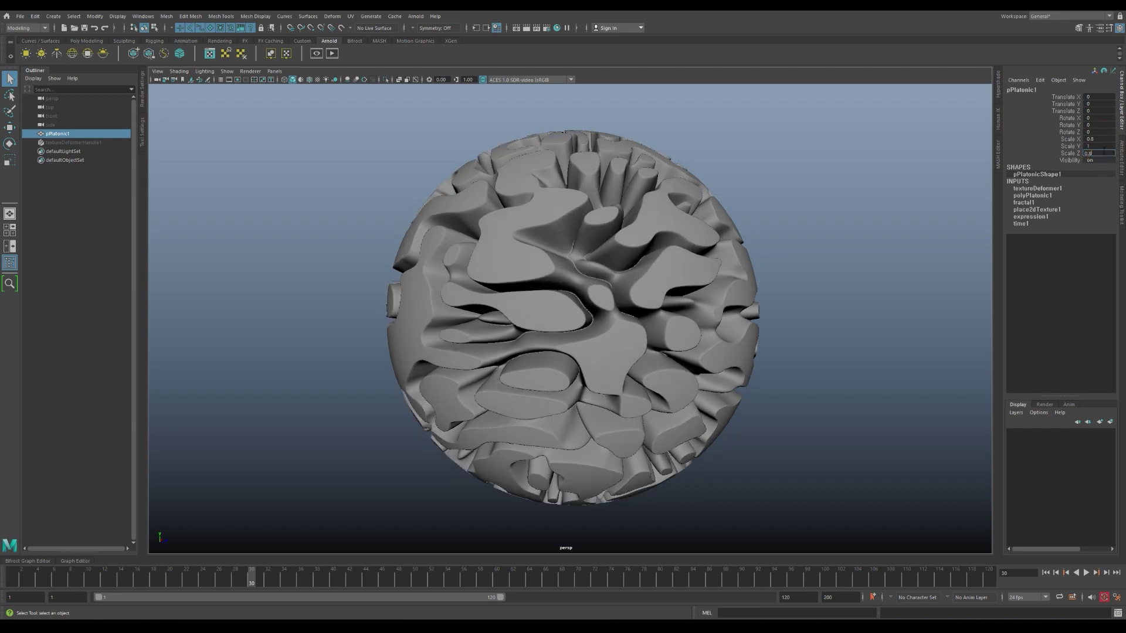
key(Return)
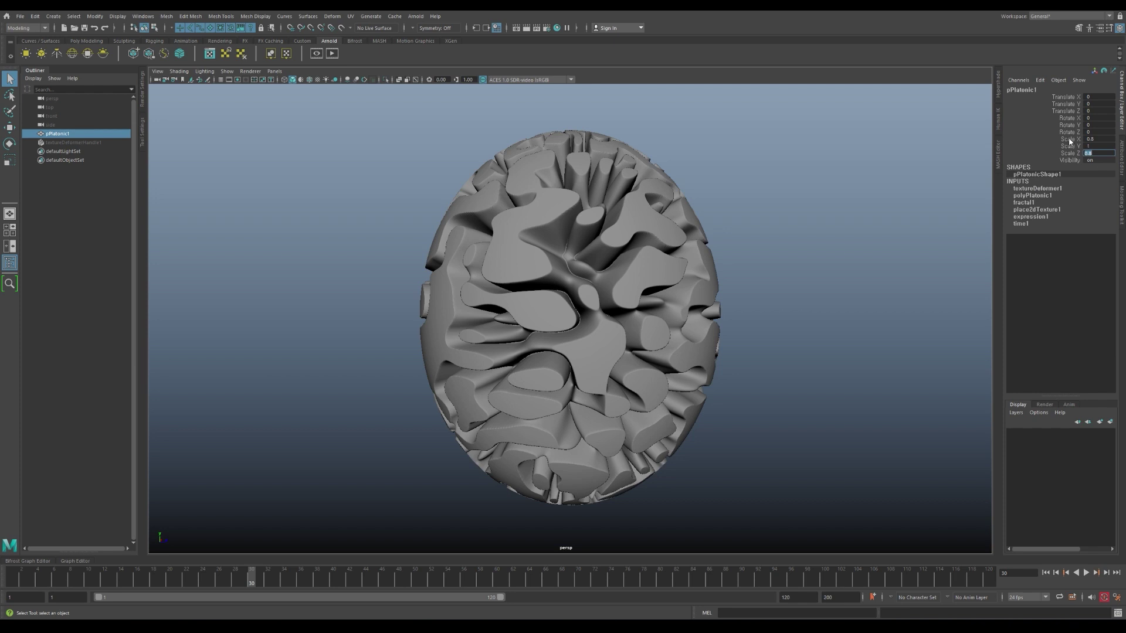
click(1070, 146)
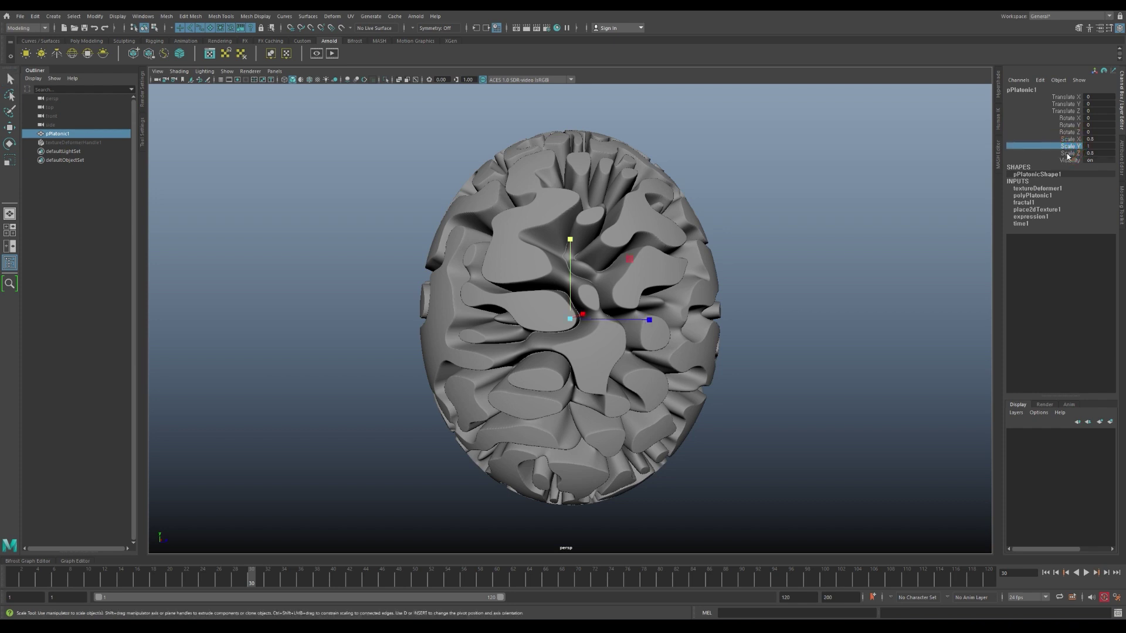
click(1068, 154)
alt+drag(779, 220, 858, 221)
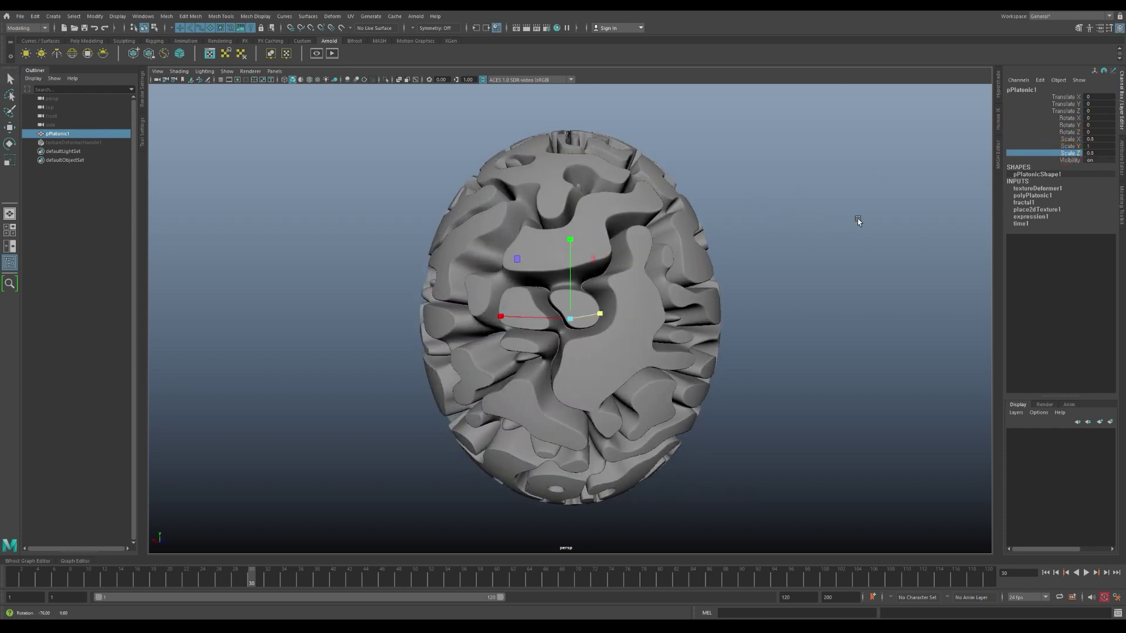
key(q)
click(838, 222)
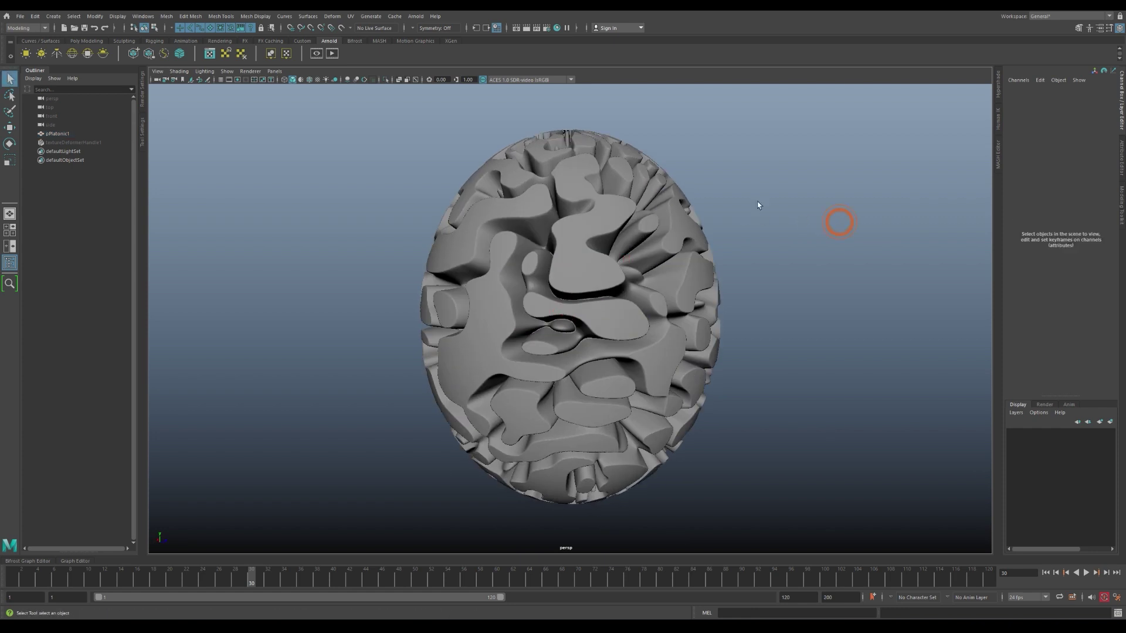
click(219, 41)
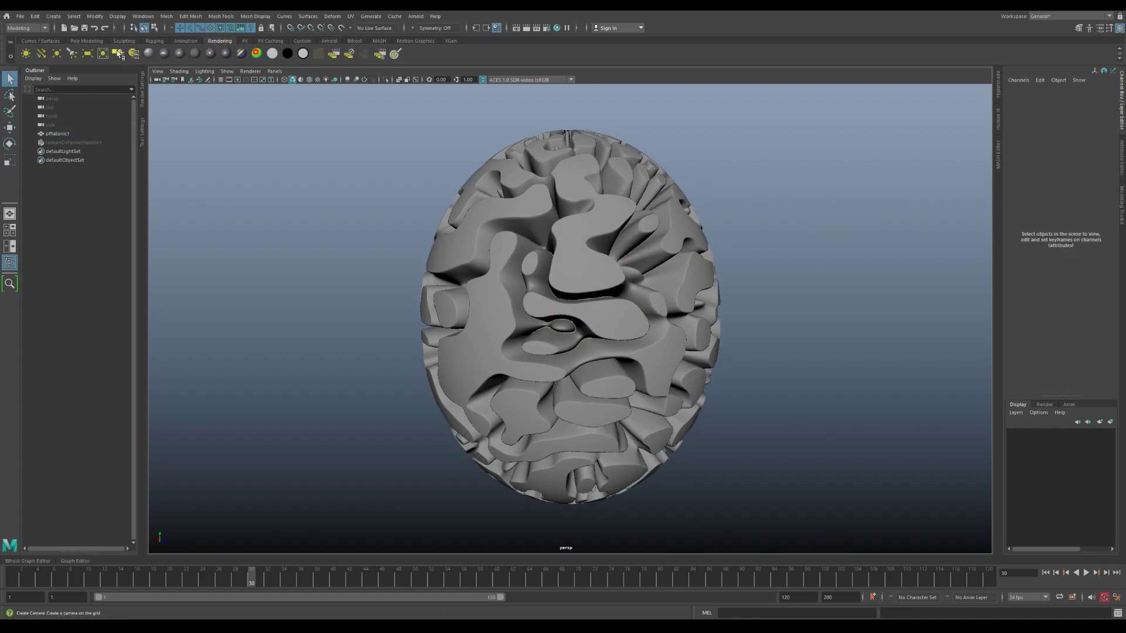
Create a camera and frame the egg through camera1 in the top-right view.
click(118, 54)
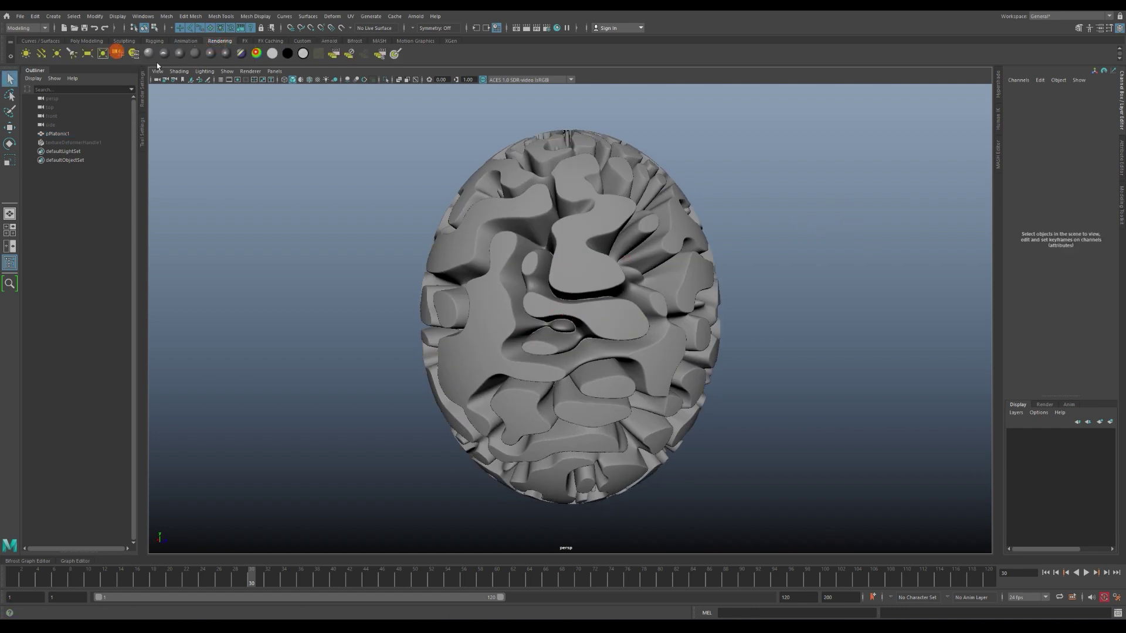
click(741, 132)
key(space)
click(697, 71)
click(780, 89)
key(f)
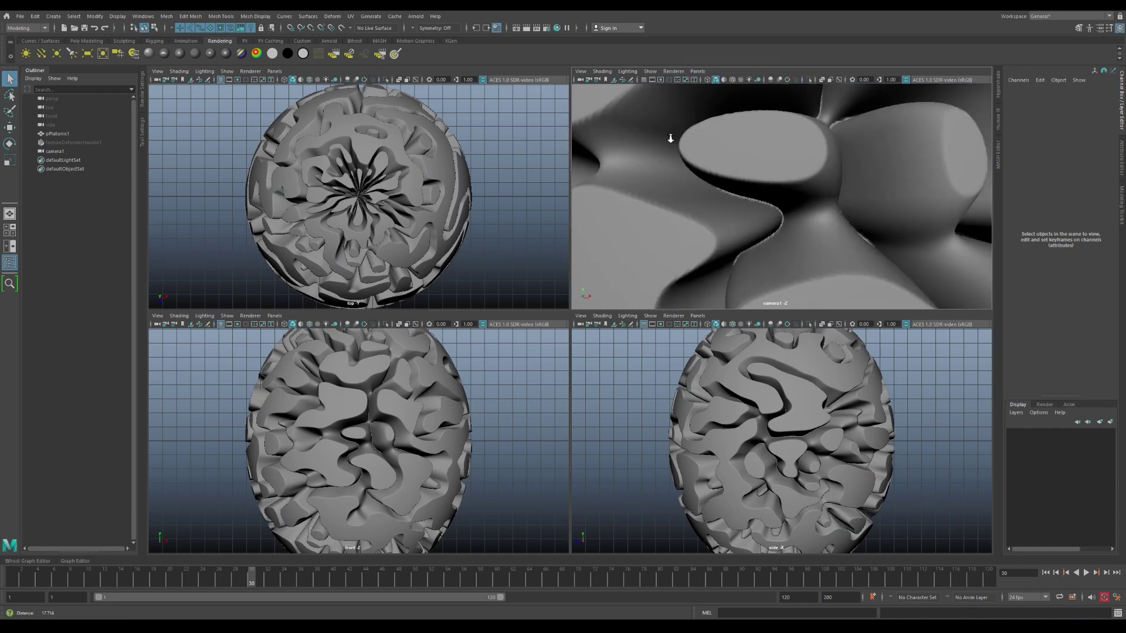
Set the render resolution height to 960 for a square 960 by 960 image.
click(686, 80)
click(142, 89)
double_click(224, 486)
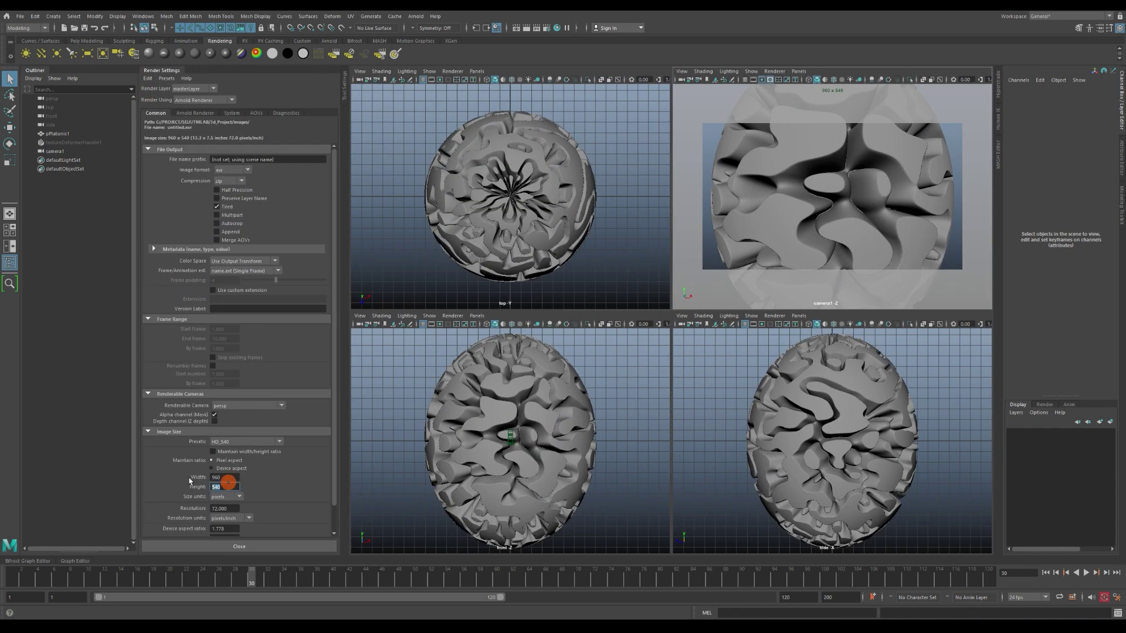
text(960)
key(Return)
click(162, 70)
Maximise the camera1 view and play the animation from the start.
scroll(780, 173, up, 2)
scroll(780, 173, down, 3)
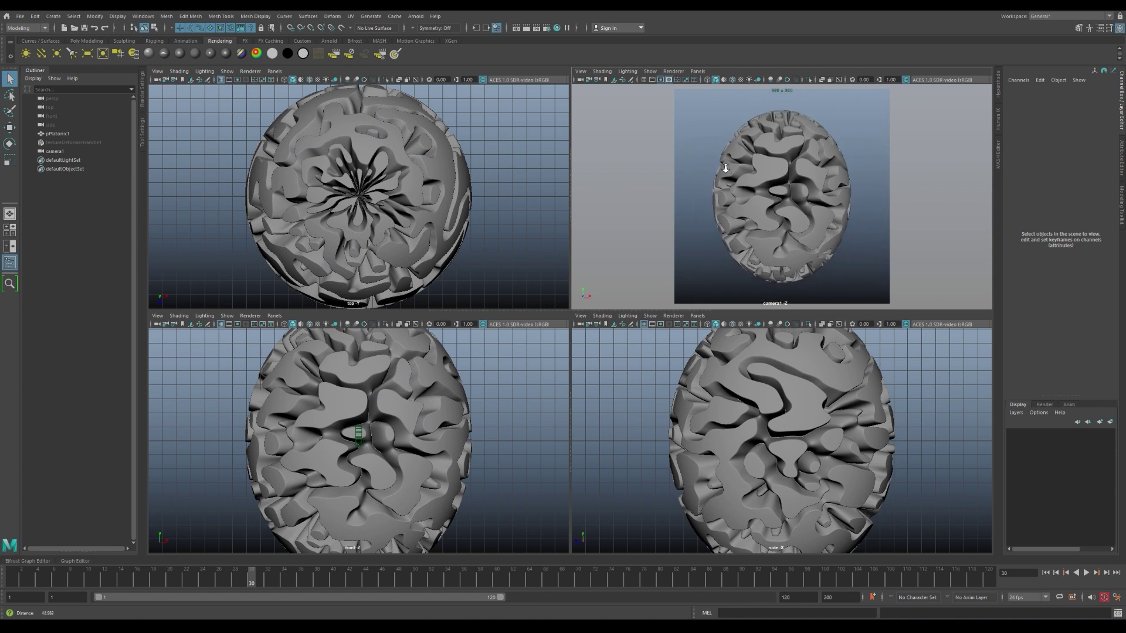
key(space)
click(1045, 573)
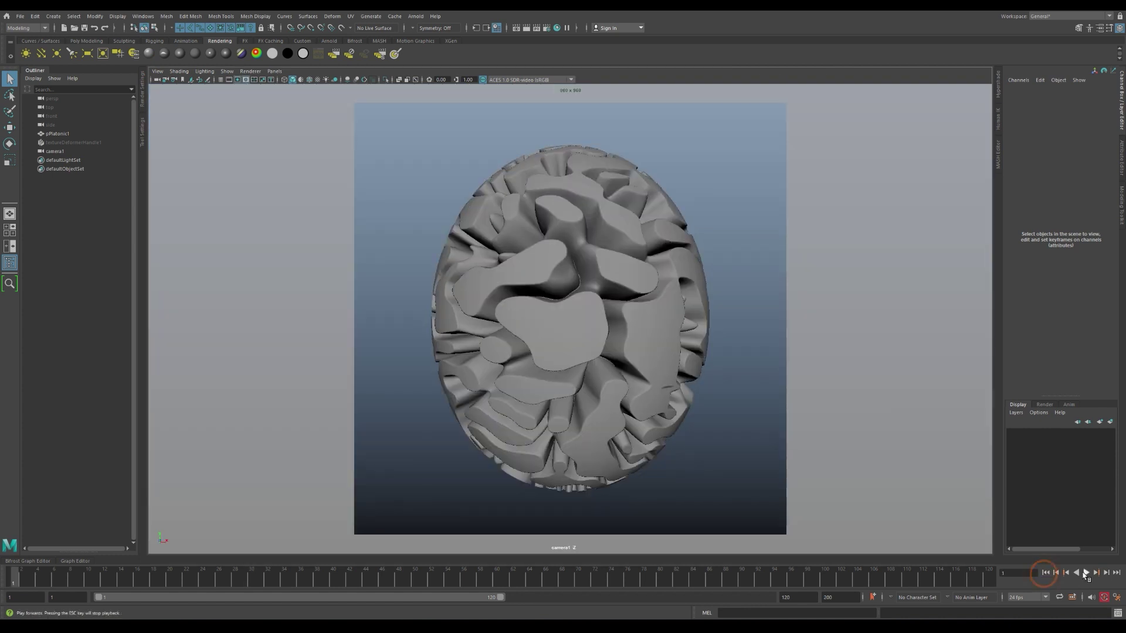
click(1085, 572)
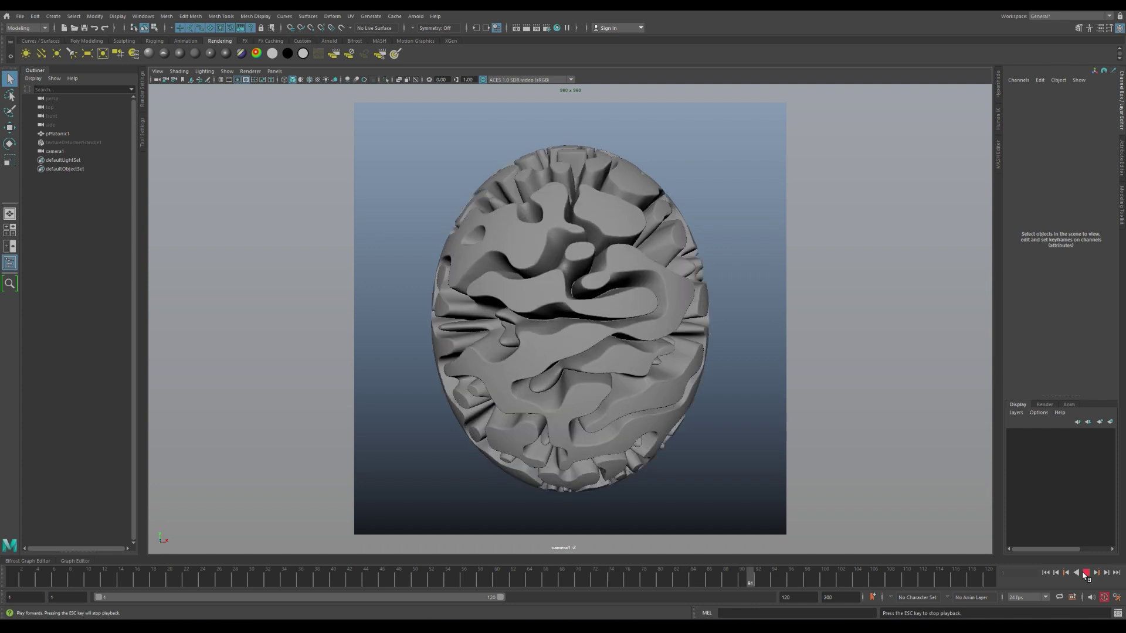
Stop playback, return to frame 1 and maximise the perspective view.
key(Escape)
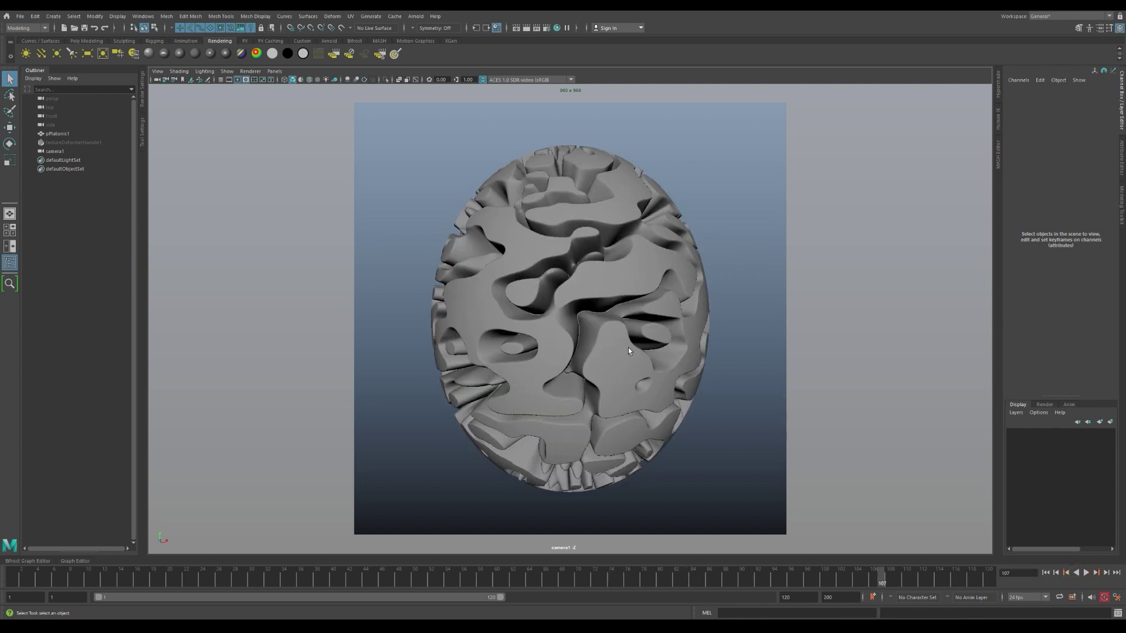
key(alt+shift+v)
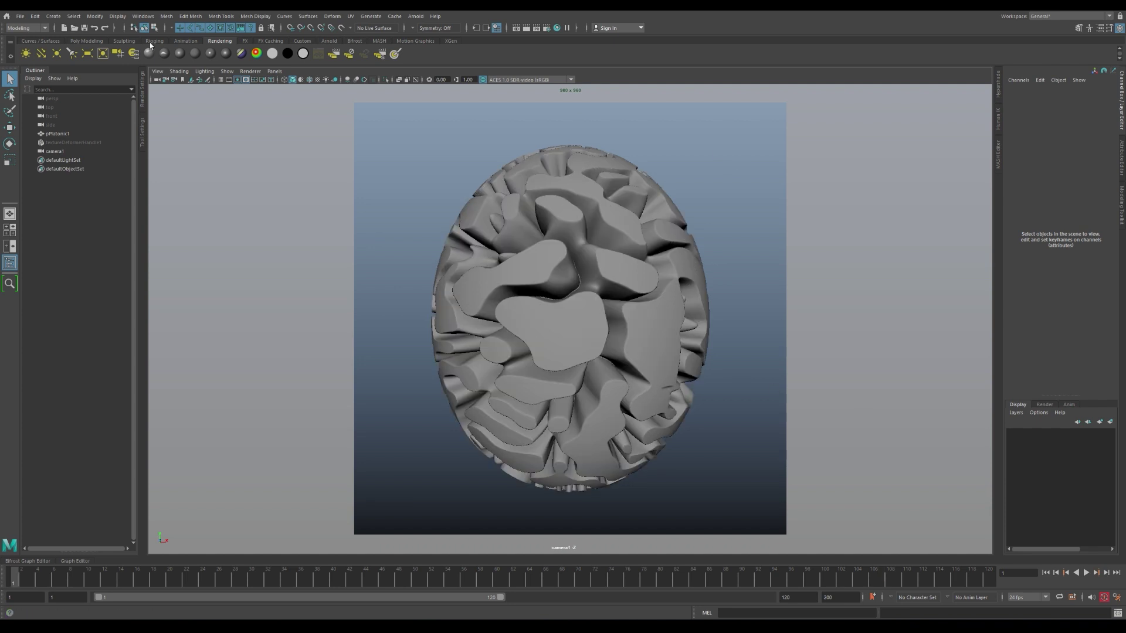
key(space)
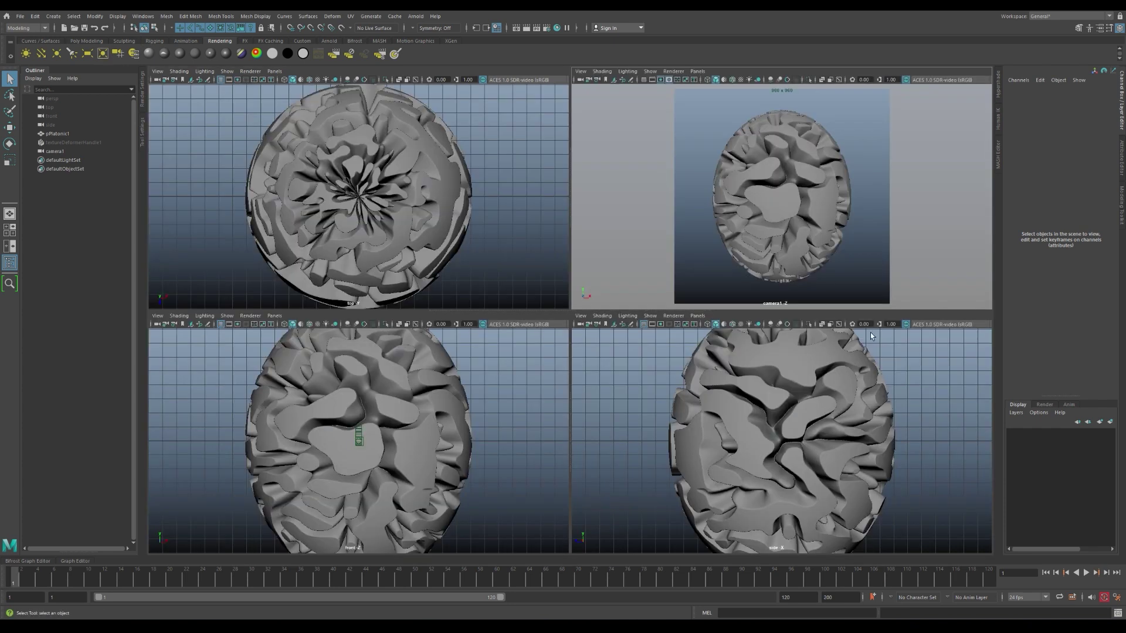
key(space)
Create a polygon plane scaled to about 40 units with 1 subdivision each way.
click(86, 41)
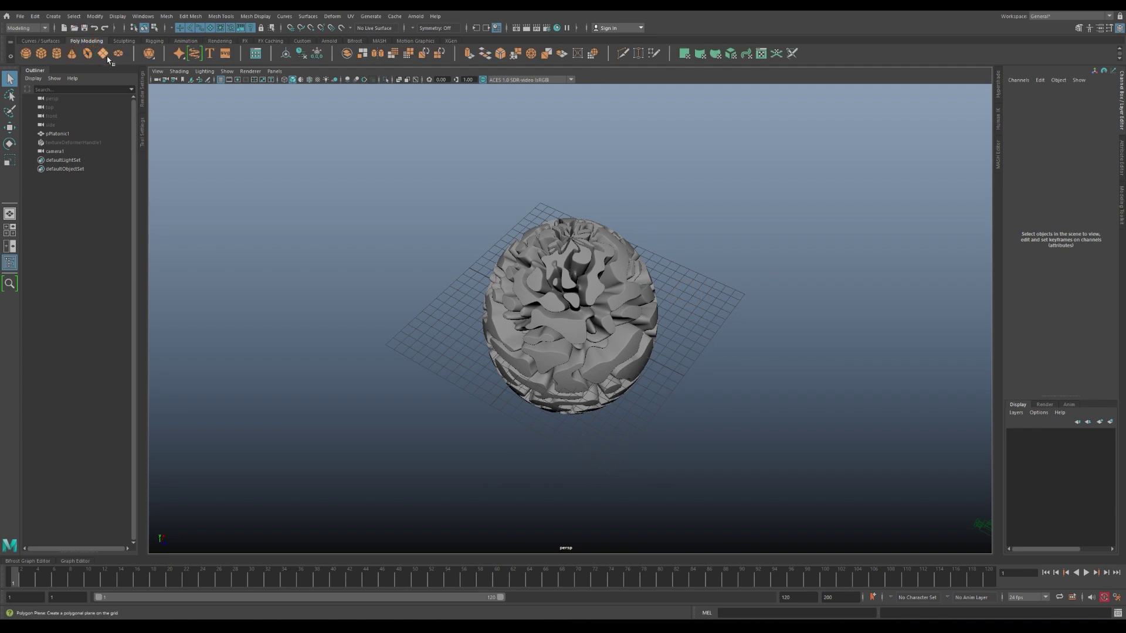
key(r)
middle_drag(868, 234, 952, 201)
click(1030, 188)
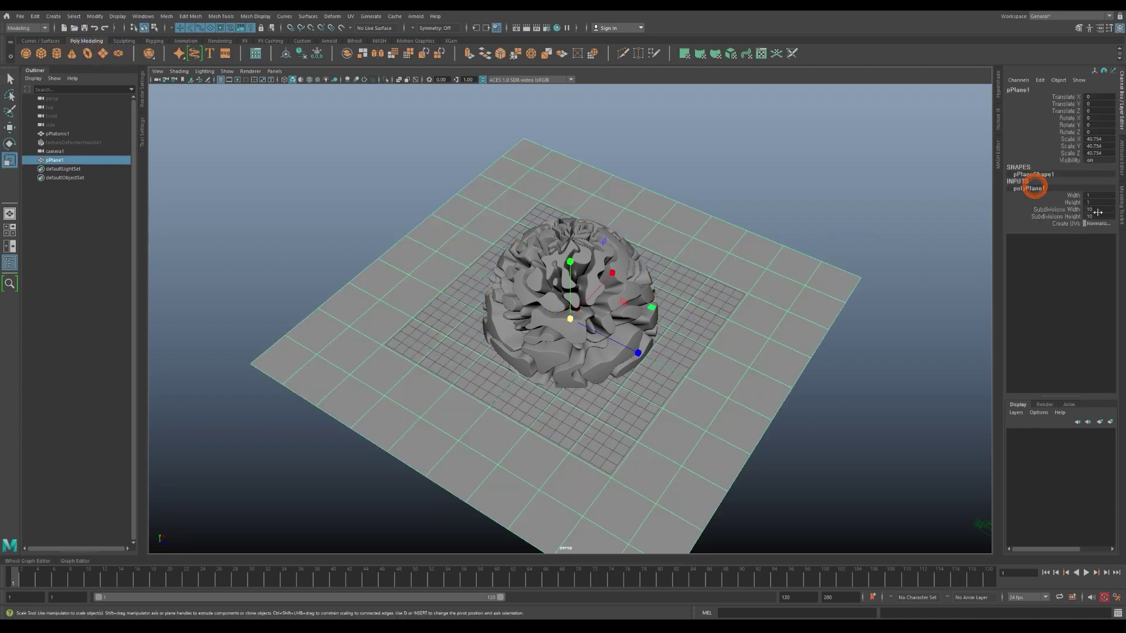
drag(1099, 209, 1099, 216)
text(1)
key(Return)
Extrude the plane's back border edge upward into a tall wall.
alt+drag(762, 322, 734, 390)
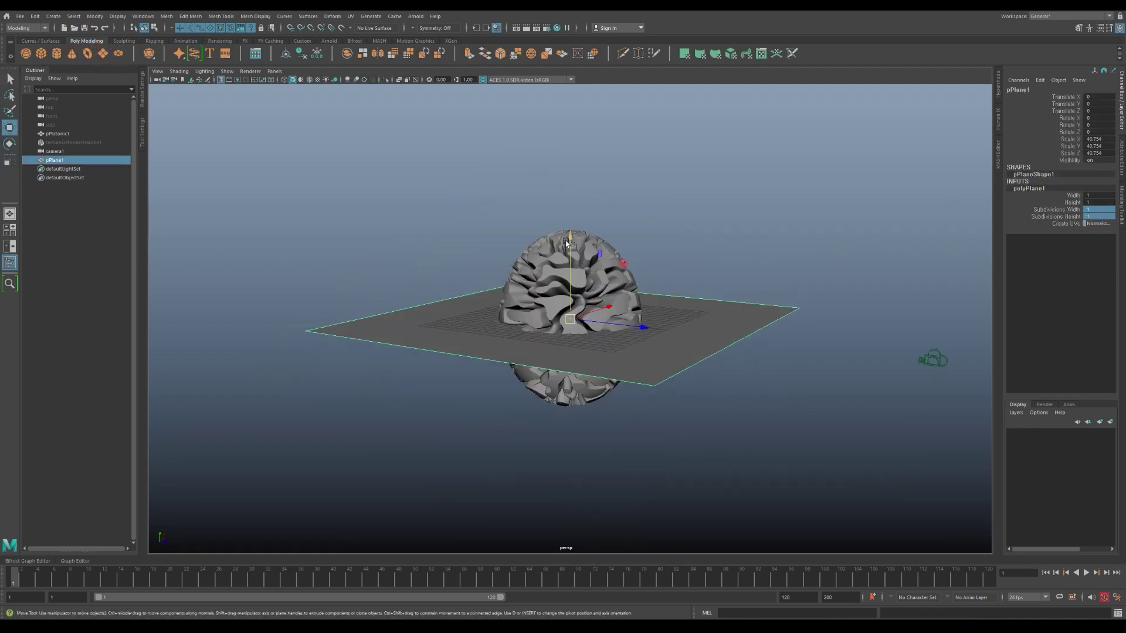
click(746, 373)
key(ctrl+e)
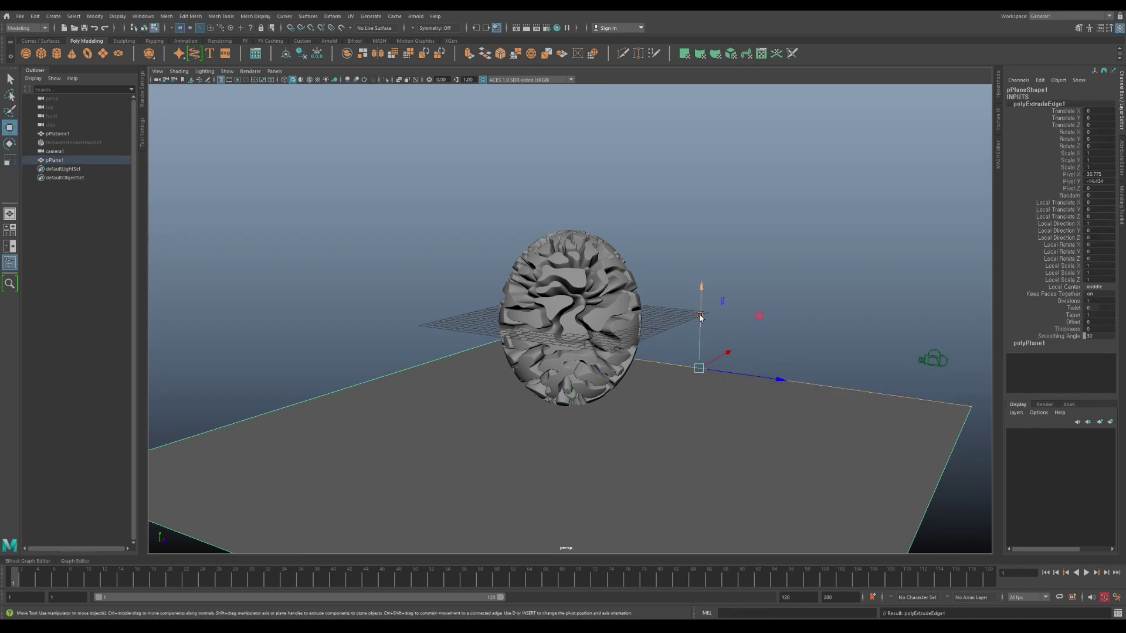
mouse_move(699, 315)
mouse_down()
mouse_move(721, 217)
mouse_move(703, 176)
mouse_up()
Bevel the floor-wall corner edge with 5 segments for a rounded bend.
key(F8)
key(w)
right_click(741, 364)
click(740, 342)
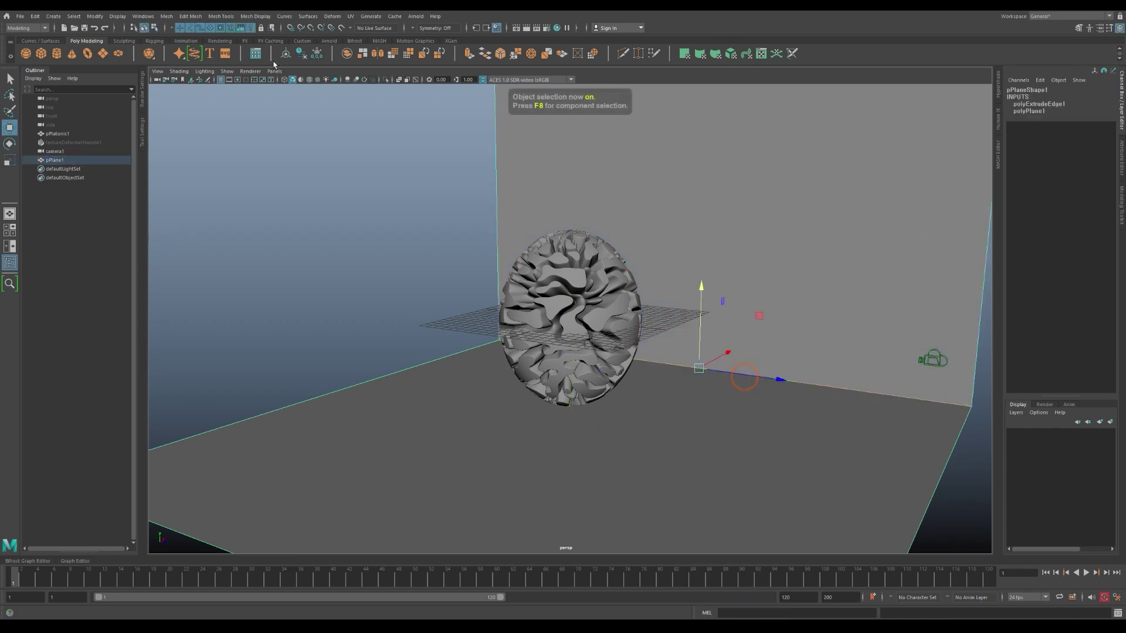
key(r)
click(302, 41)
click(133, 54)
click(743, 370)
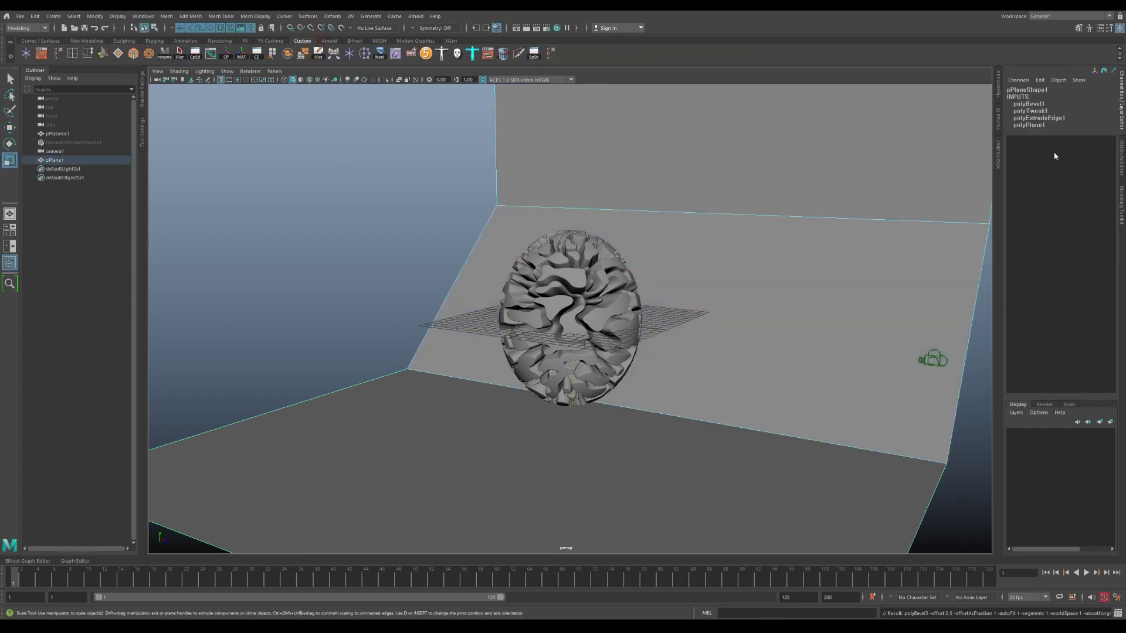
click(1037, 104)
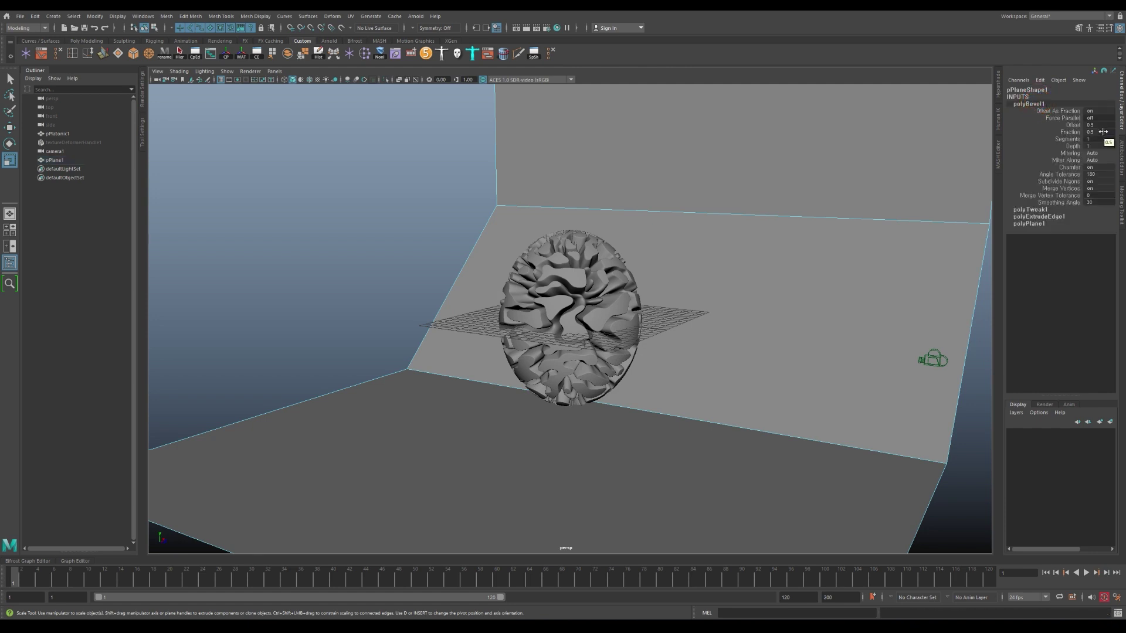
click(1091, 139)
text(5)
key(Return)
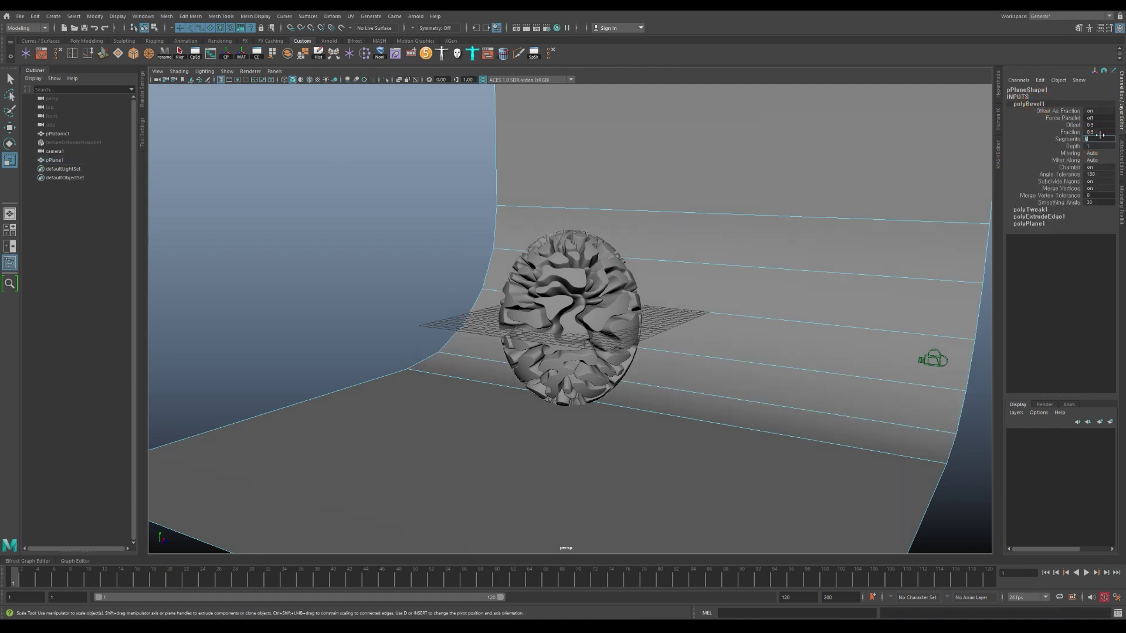
Rotate the backdrop 90° around Y in the four-view layout.
key(F8)
key(space)
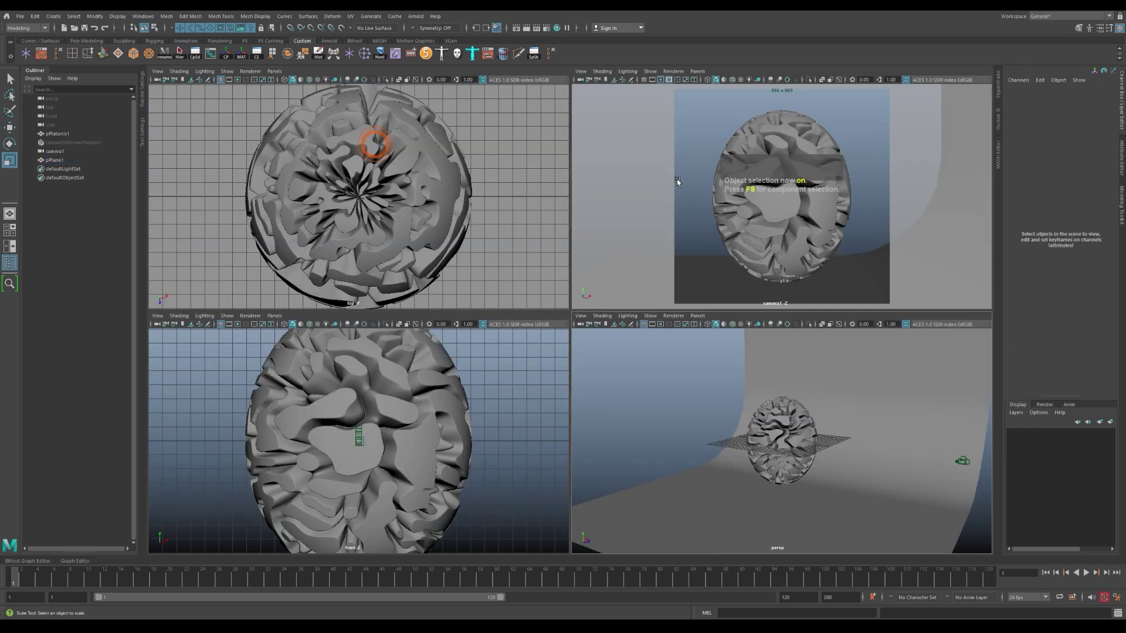
click(914, 399)
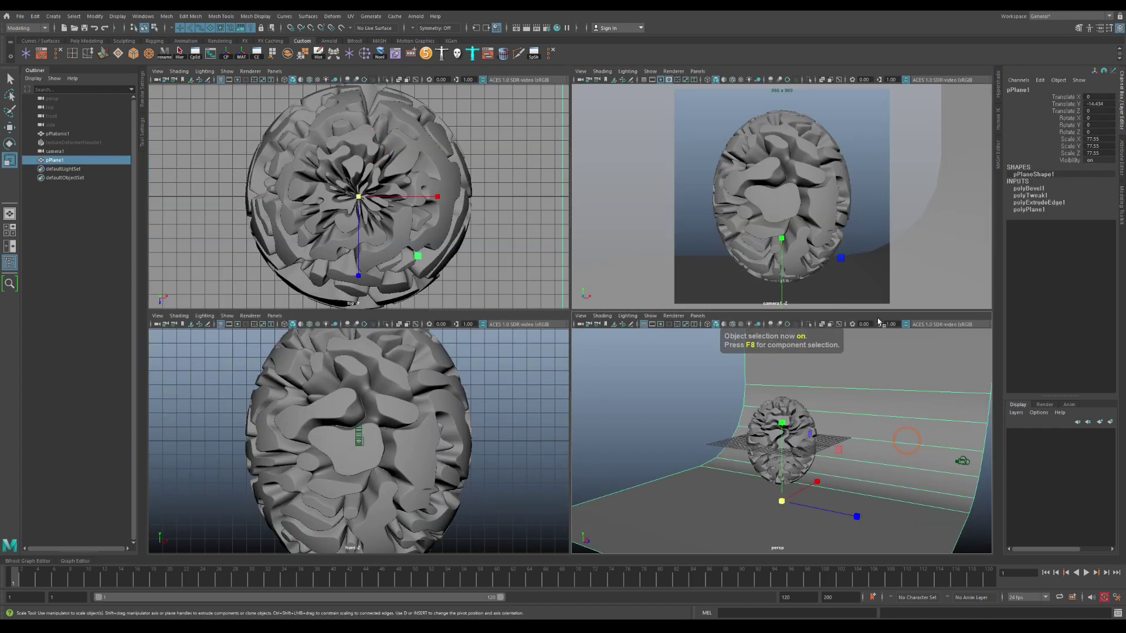
click(1096, 124)
text(90)
key(Return)
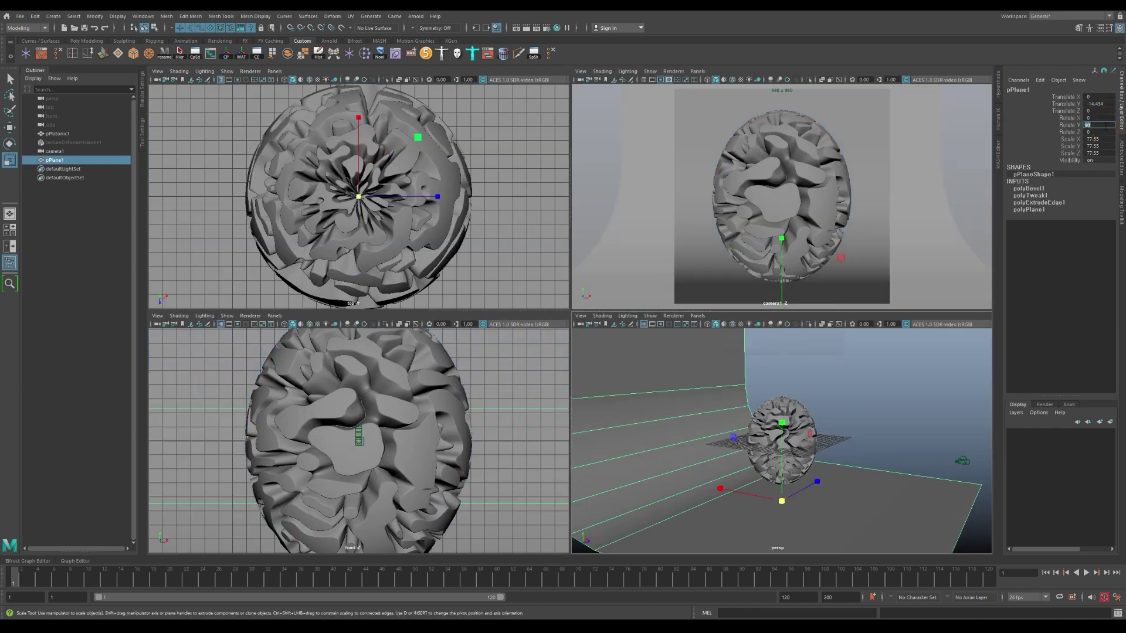
click(968, 154)
Add an Arnold sky dome light whose colour uses the Barce_Rooftop HDR file texture.
key(space)
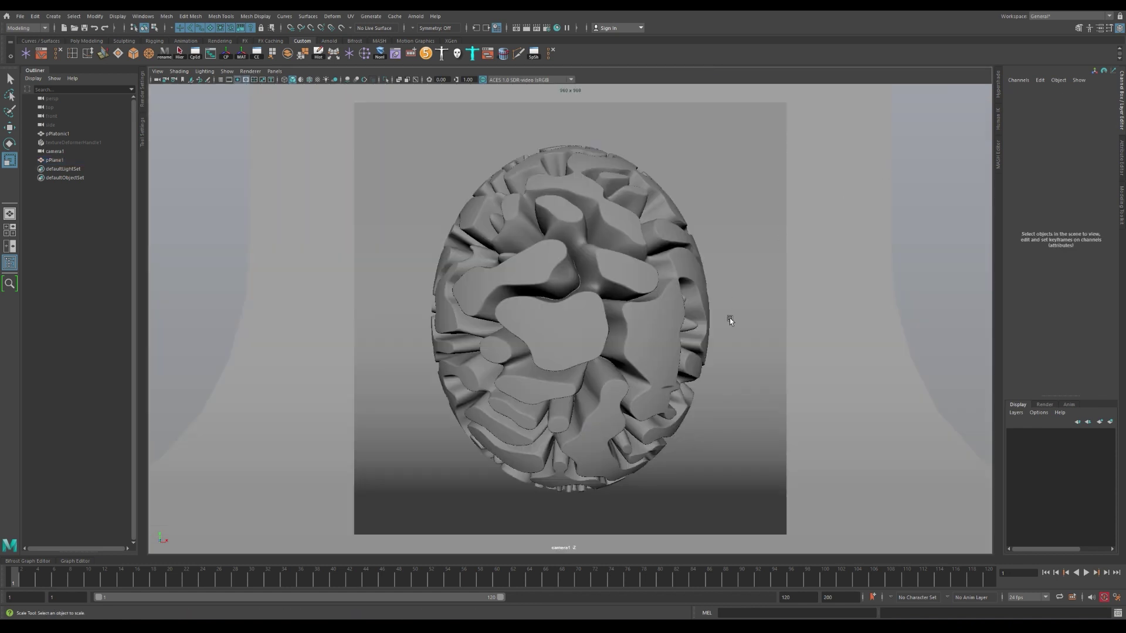
click(329, 40)
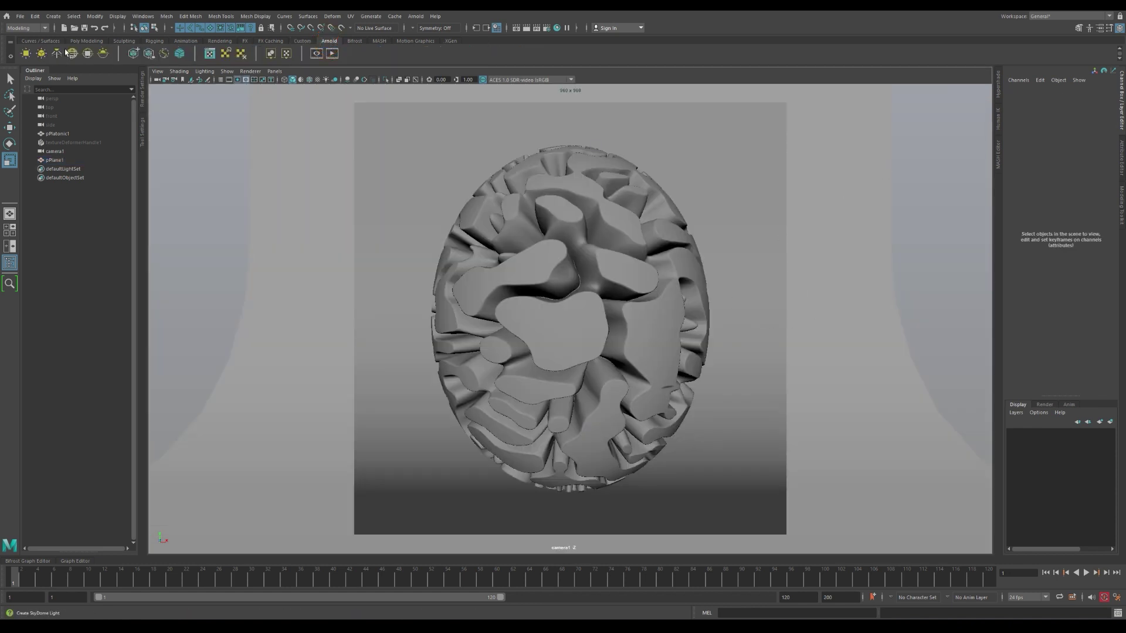
click(71, 53)
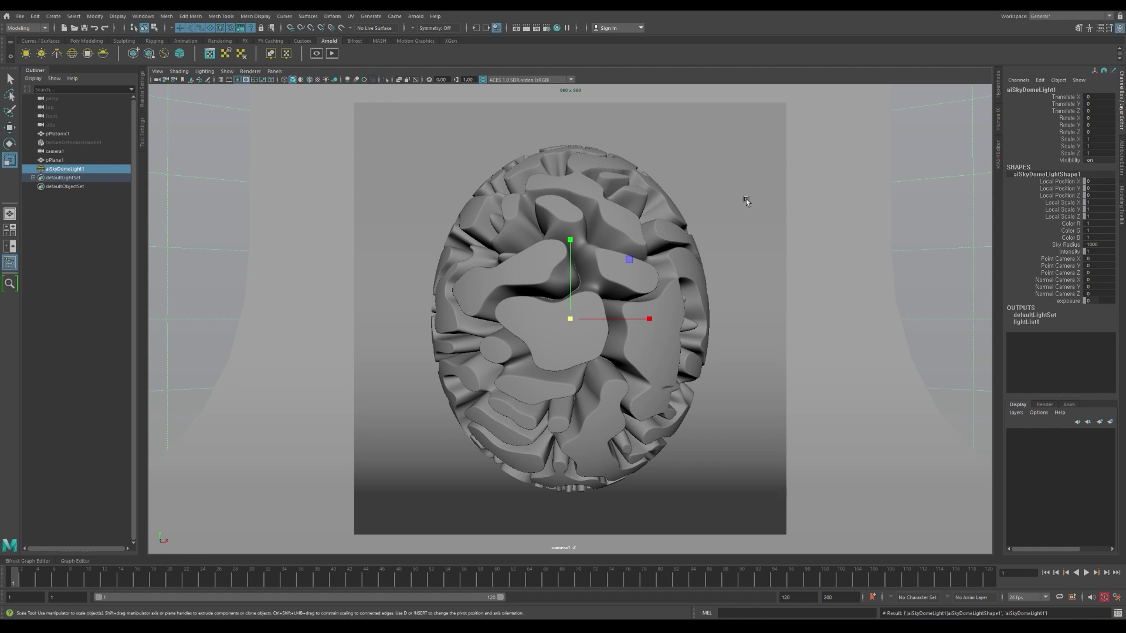
key(ctrl+a)
click(1097, 179)
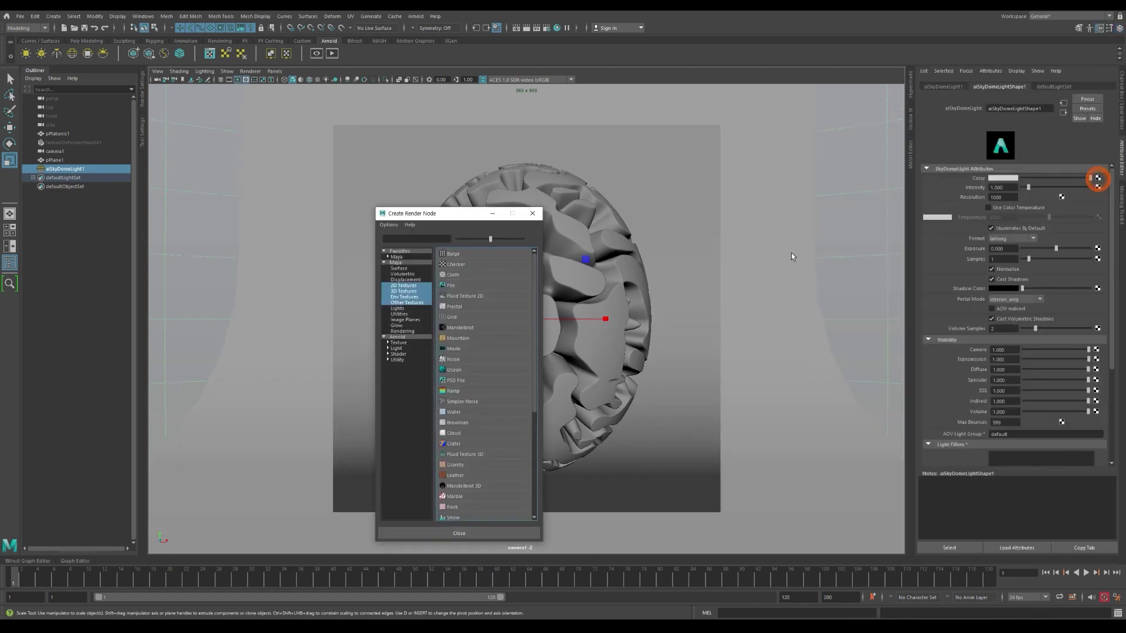
click(464, 290)
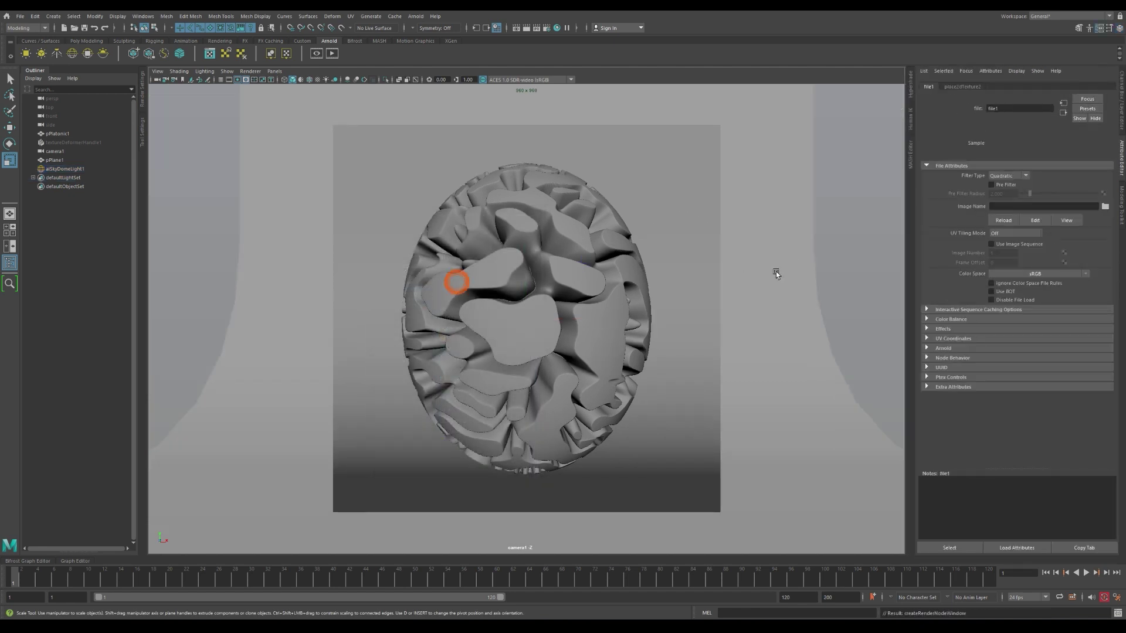
click(1105, 206)
double_click(396, 355)
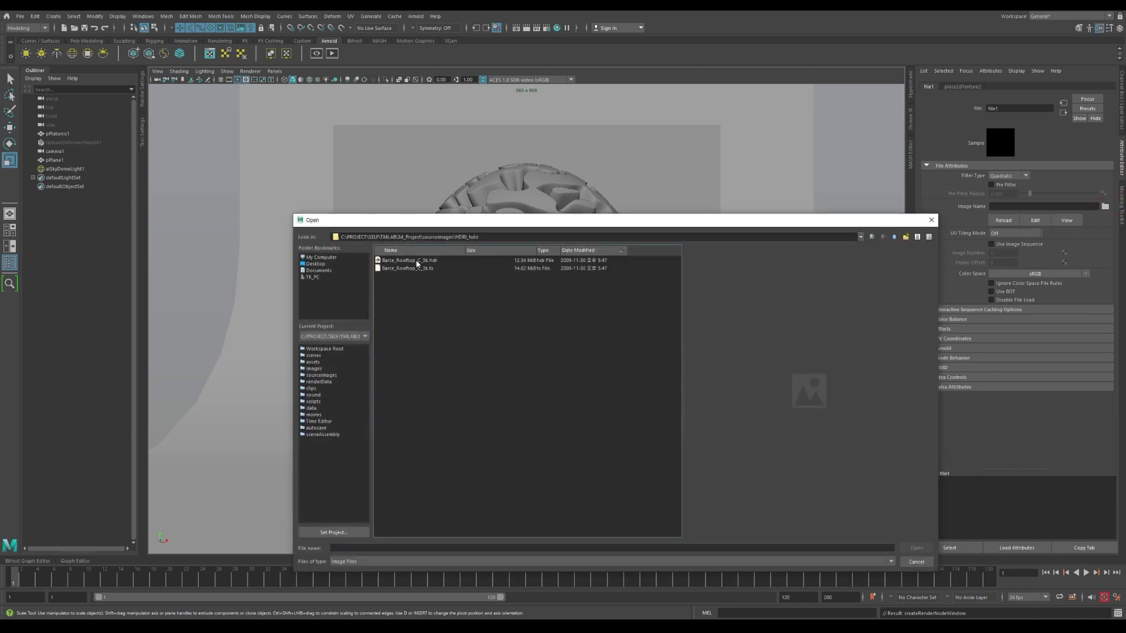
double_click(417, 261)
Render the camera view in Arnold RenderView at 50% test resolution.
click(332, 53)
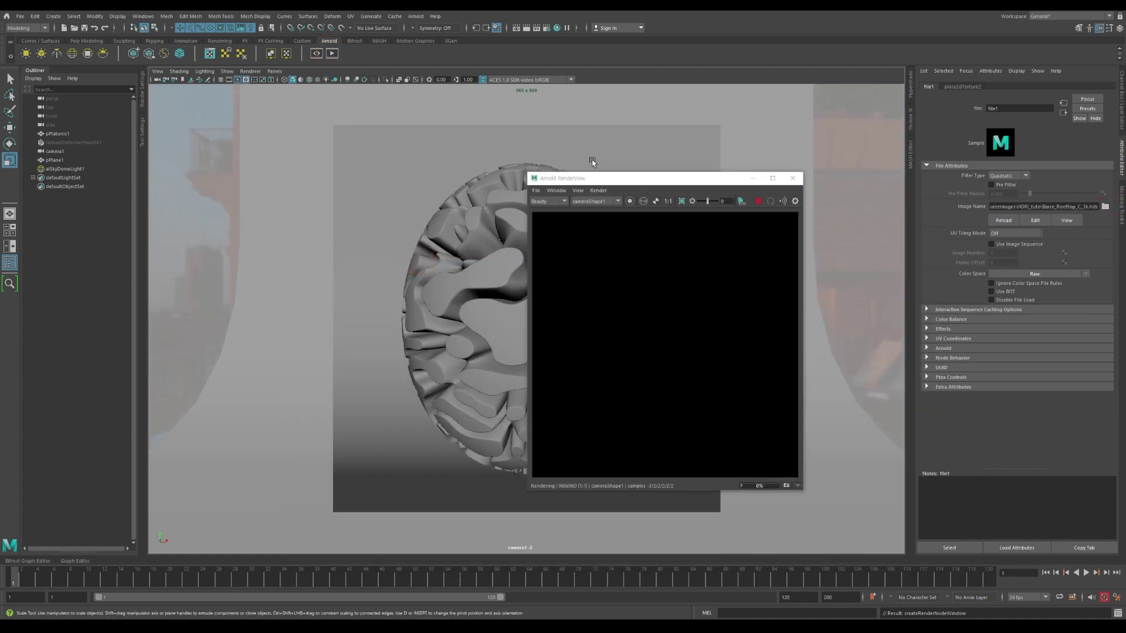
drag(656, 178, 309, 145)
click(232, 156)
mouse_move(263, 241)
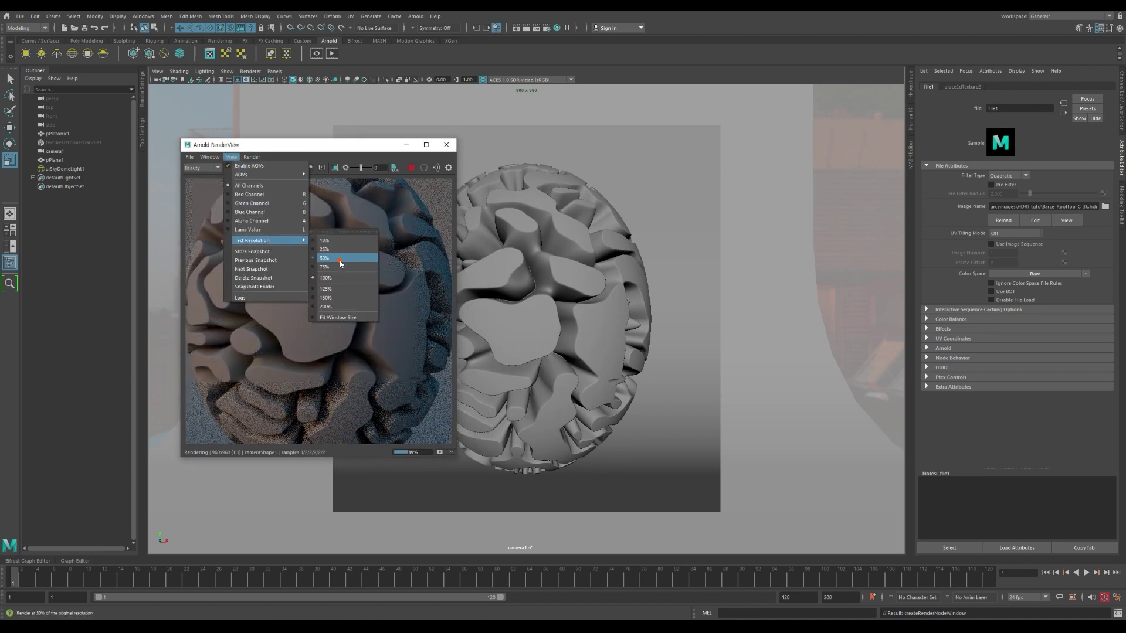
click(340, 263)
click(321, 167)
drag(337, 149, 293, 161)
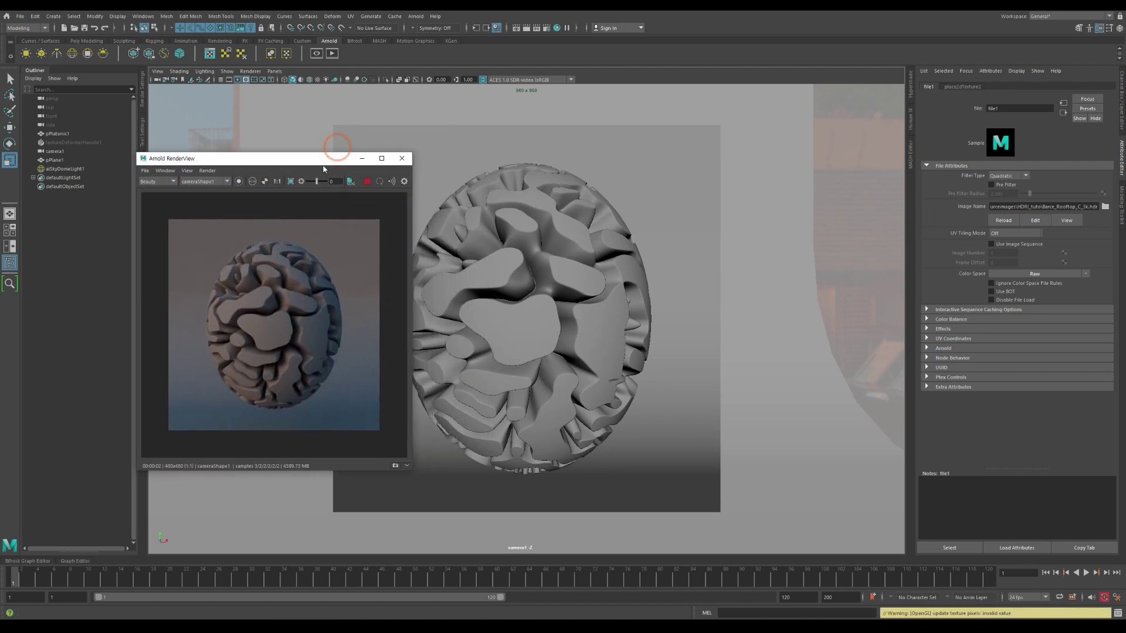
click(911, 85)
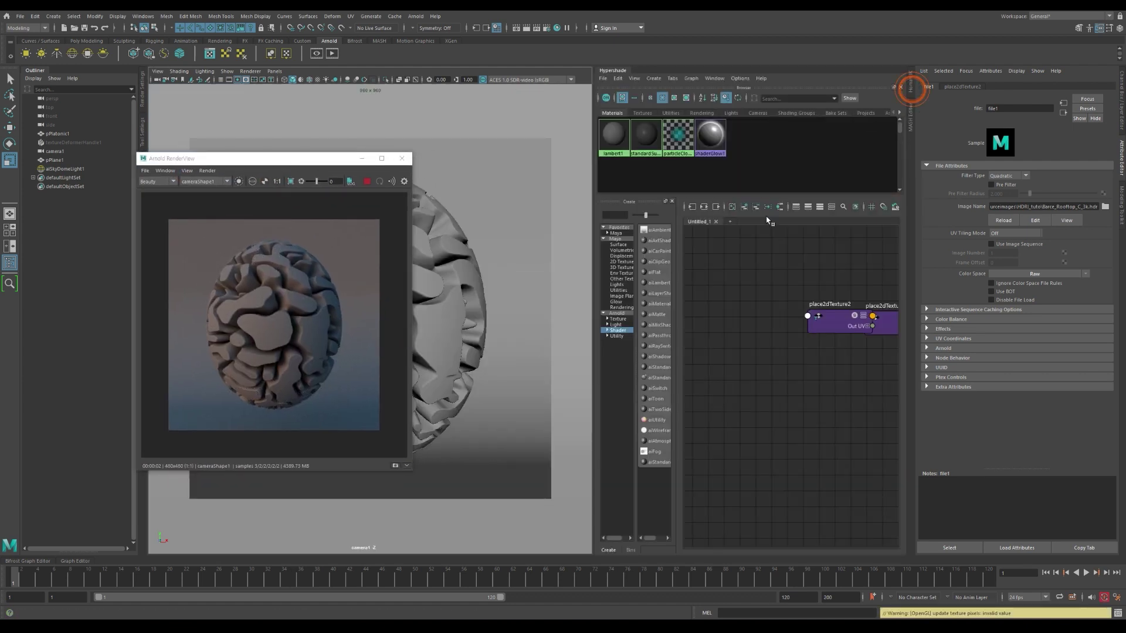
Create two aiStandardSurface shaders in Hypershade.
click(529, 219)
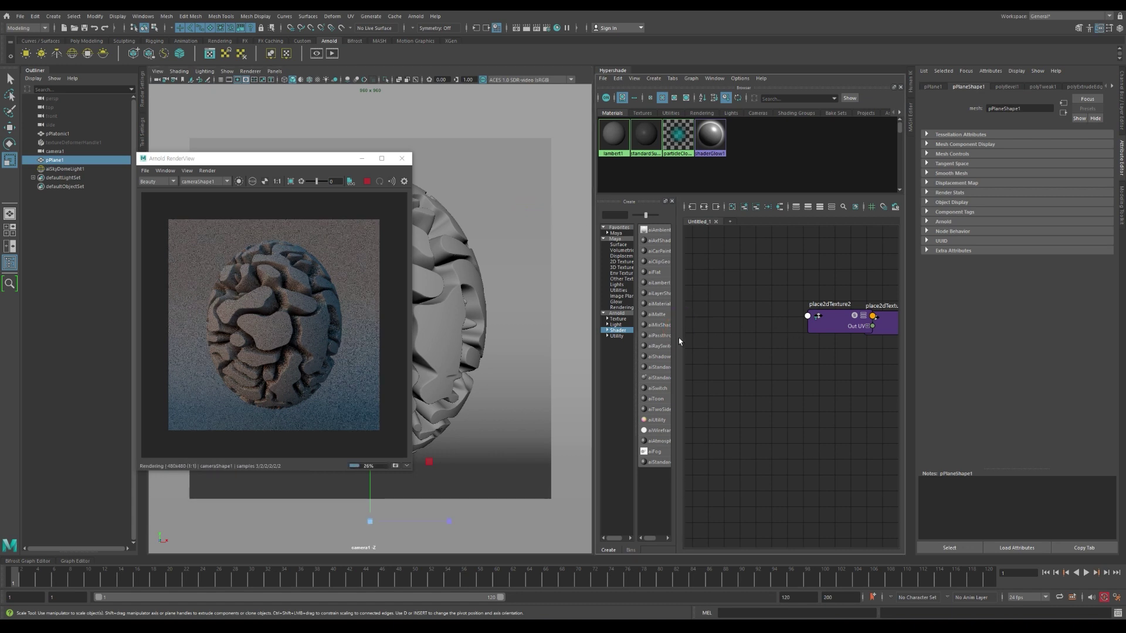
drag(679, 341, 786, 340)
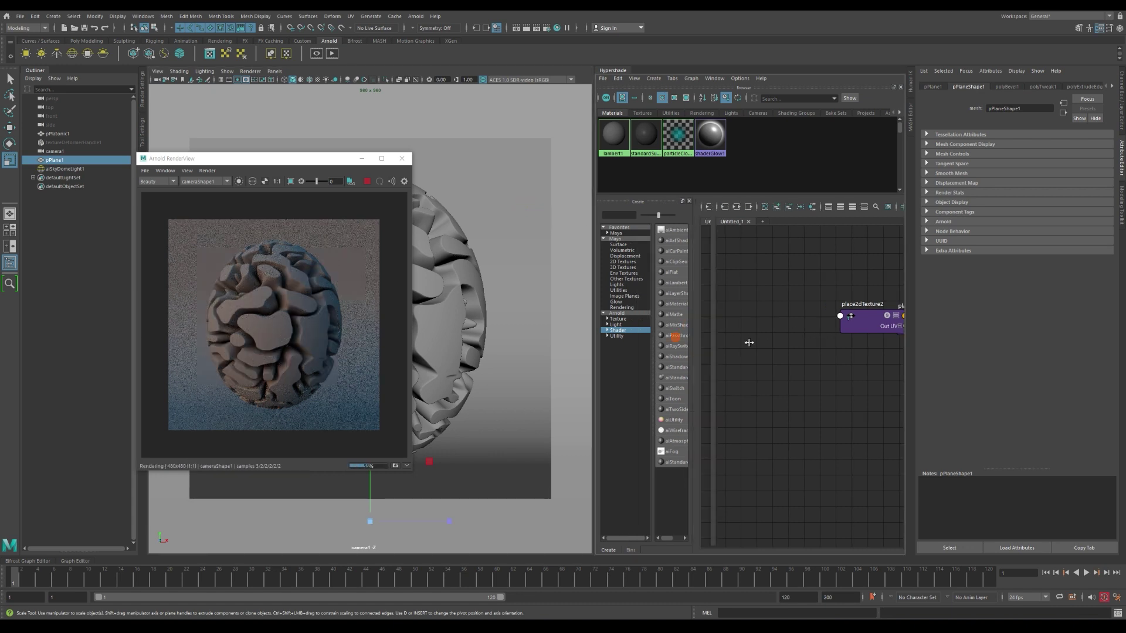
click(696, 379)
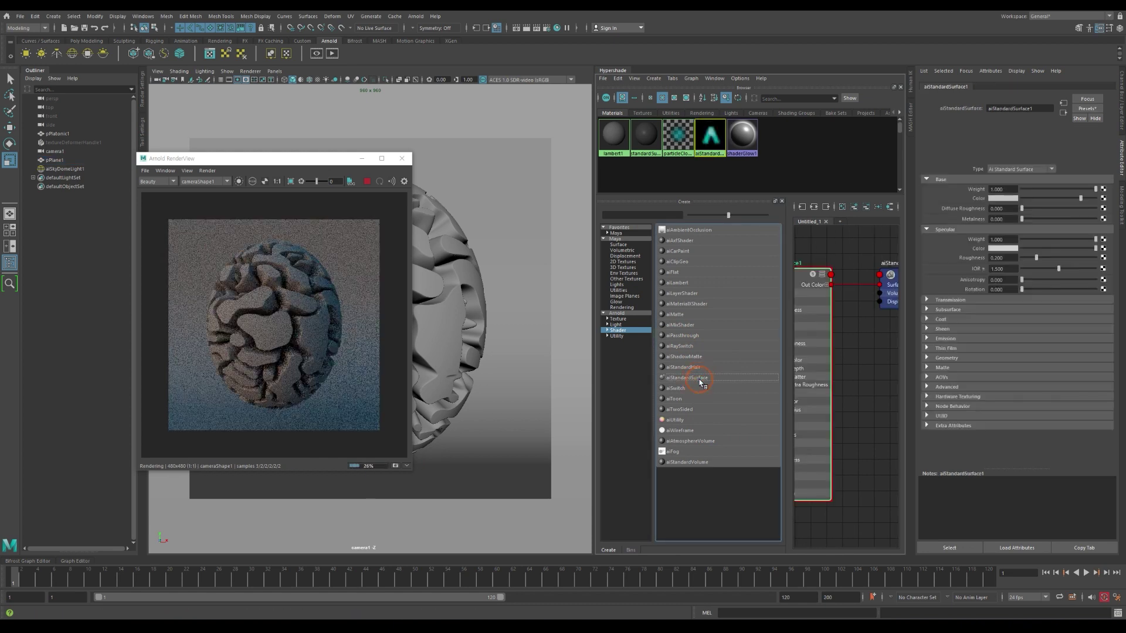
middle_drag(691, 350, 567, 242)
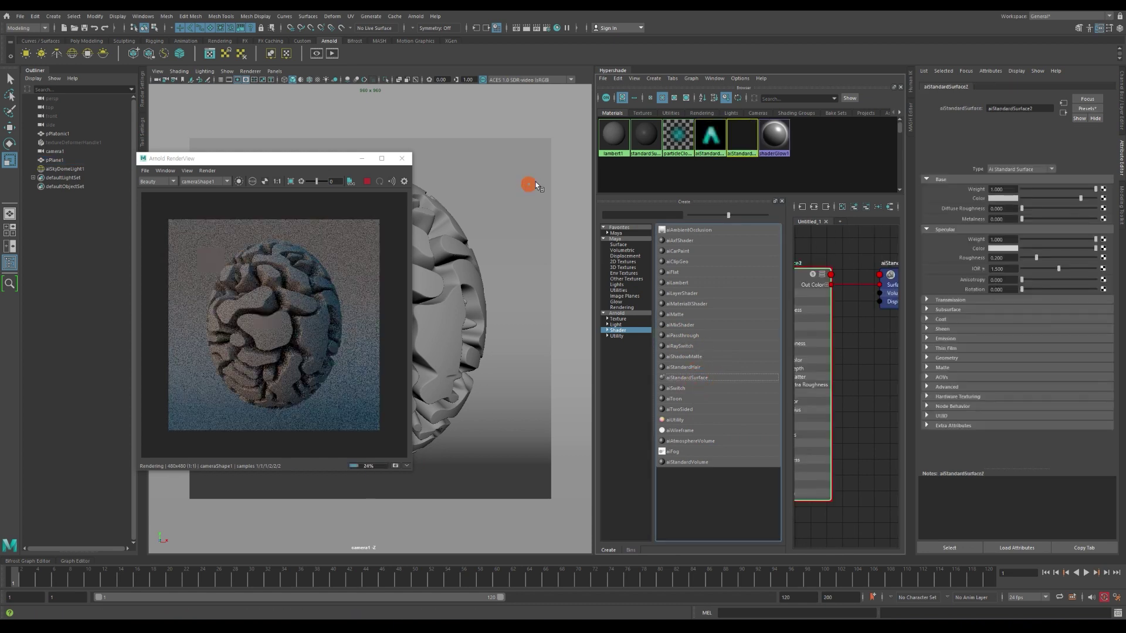
Assign one shader to the backdrop plane pPlane1 and the other to the egg pPlatonic1.
middle_drag(536, 185, 536, 186)
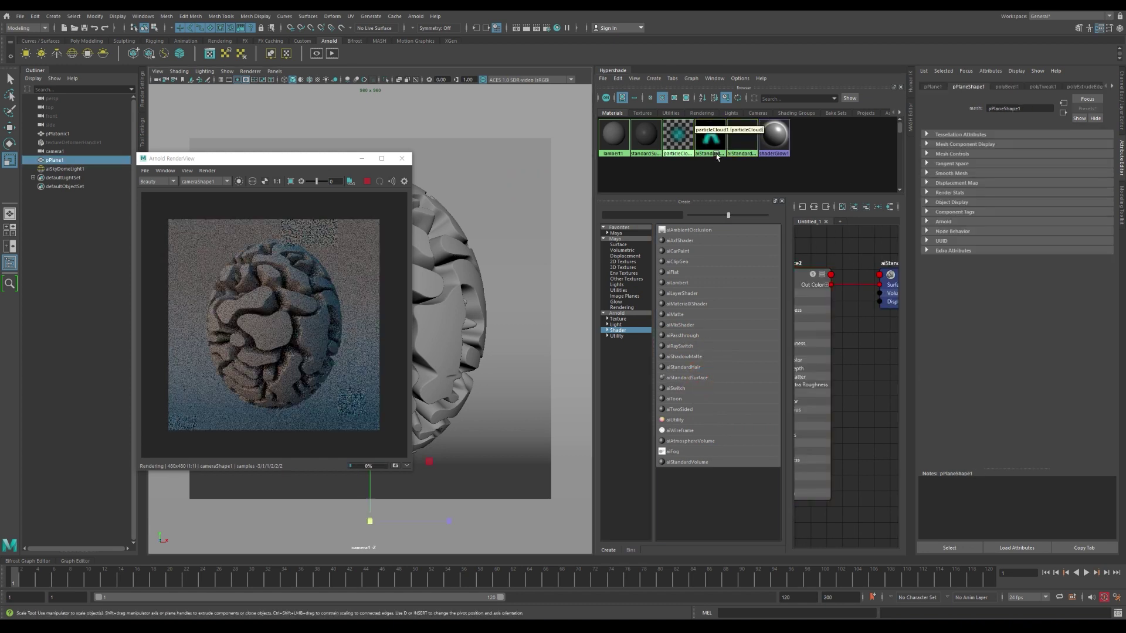
right_click(744, 130)
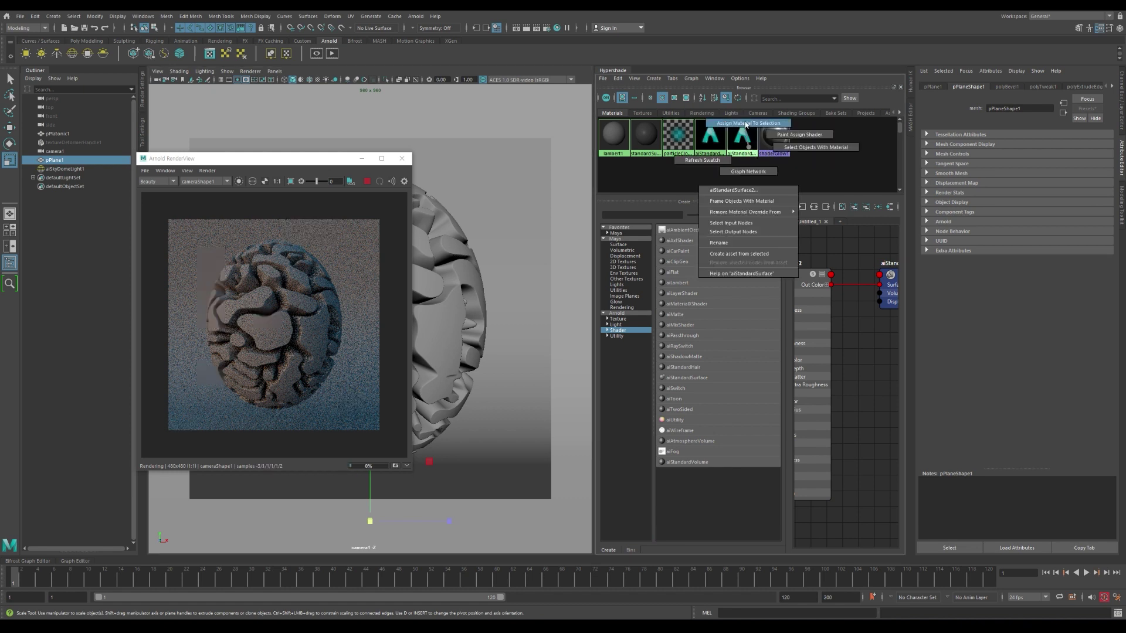
click(727, 191)
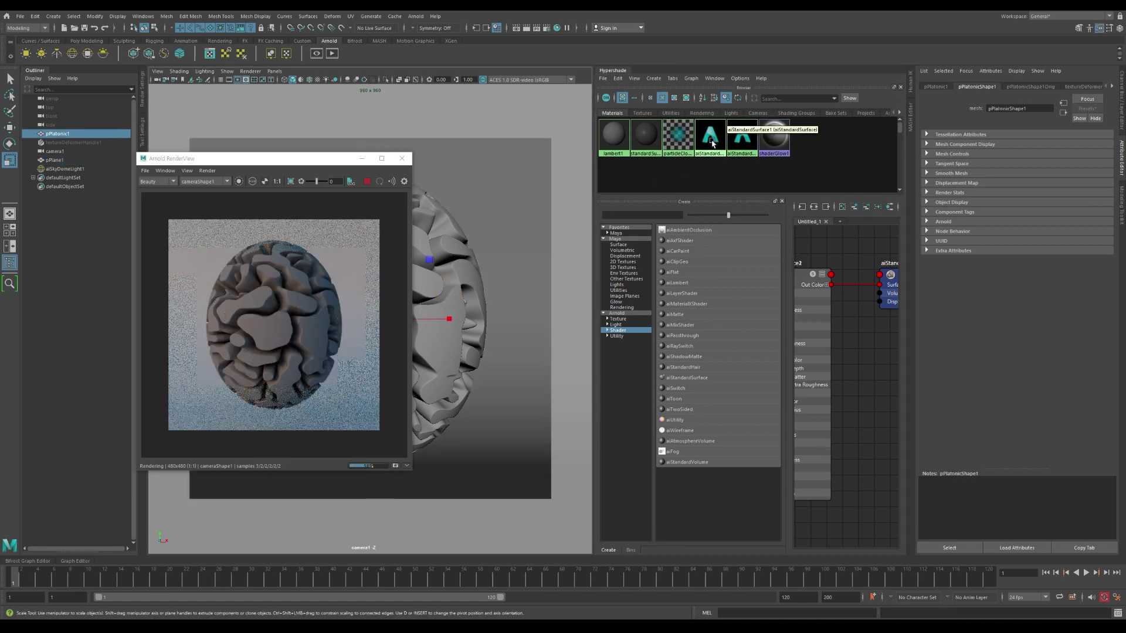
right_click(741, 134)
click(692, 185)
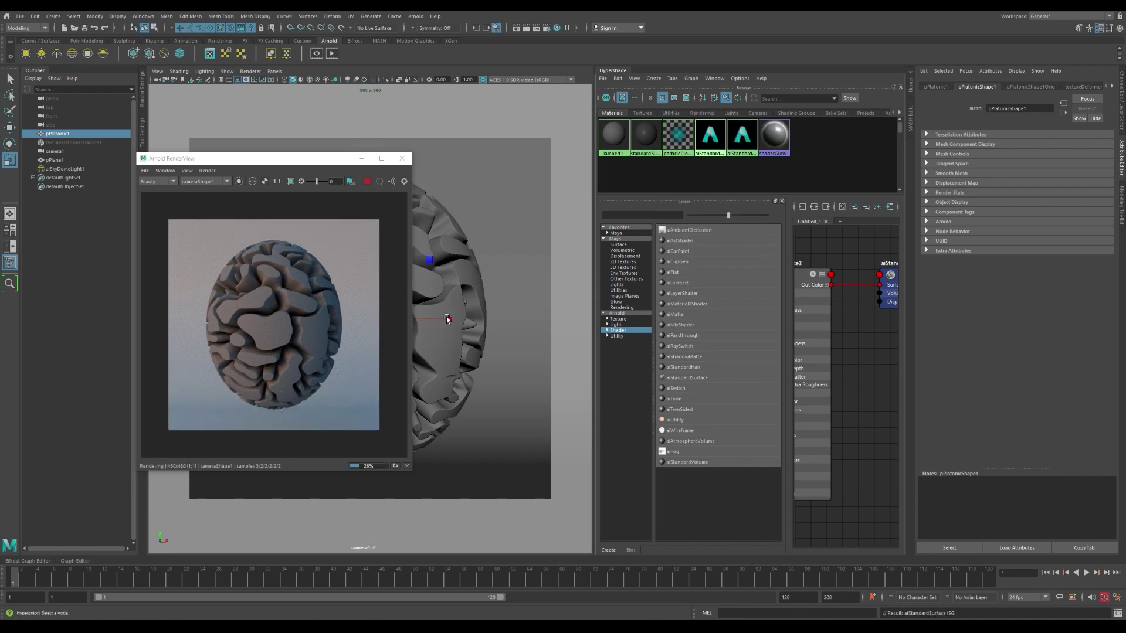
Set the backdrop material aiStandardSurface2's base colour to salmon orange.
drag(447, 313, 449, 314)
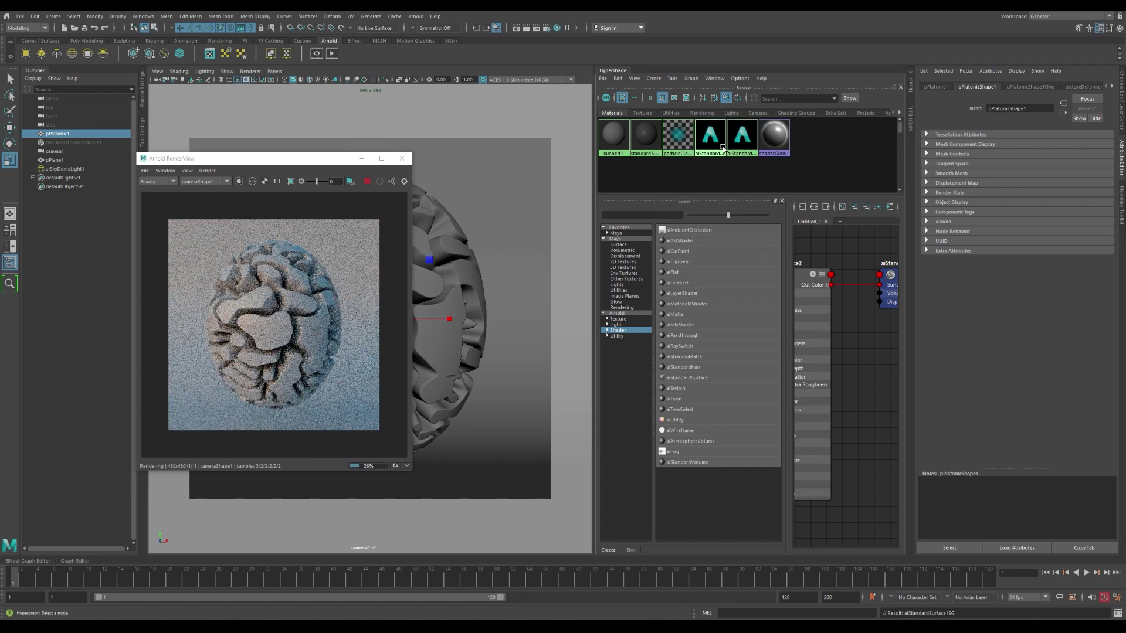
click(740, 139)
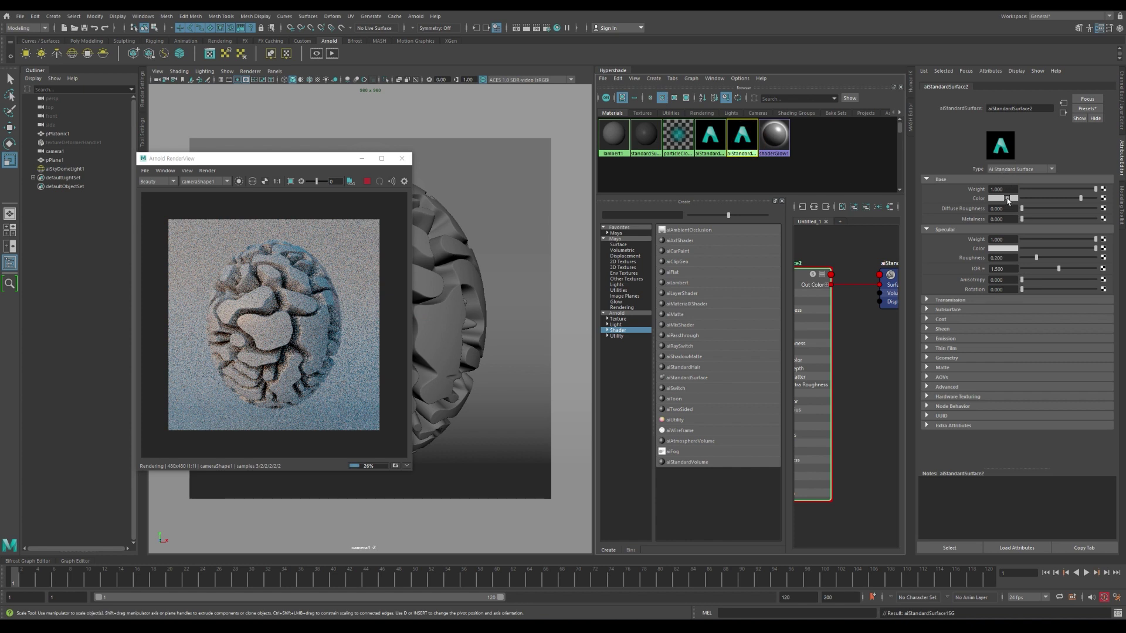
click(1006, 200)
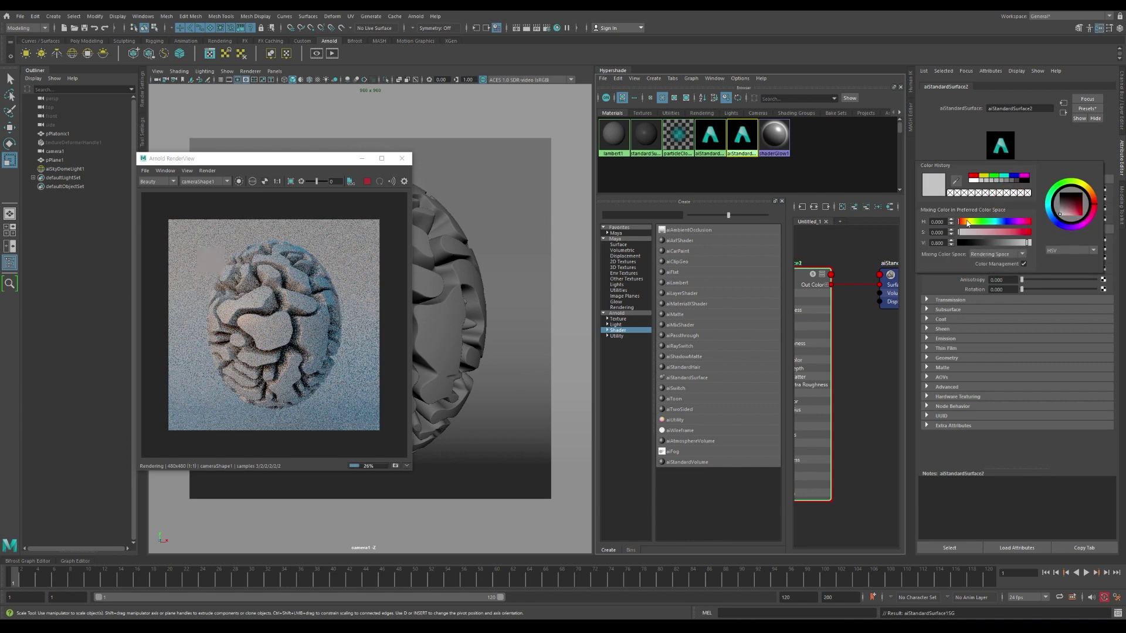
drag(968, 223, 999, 233)
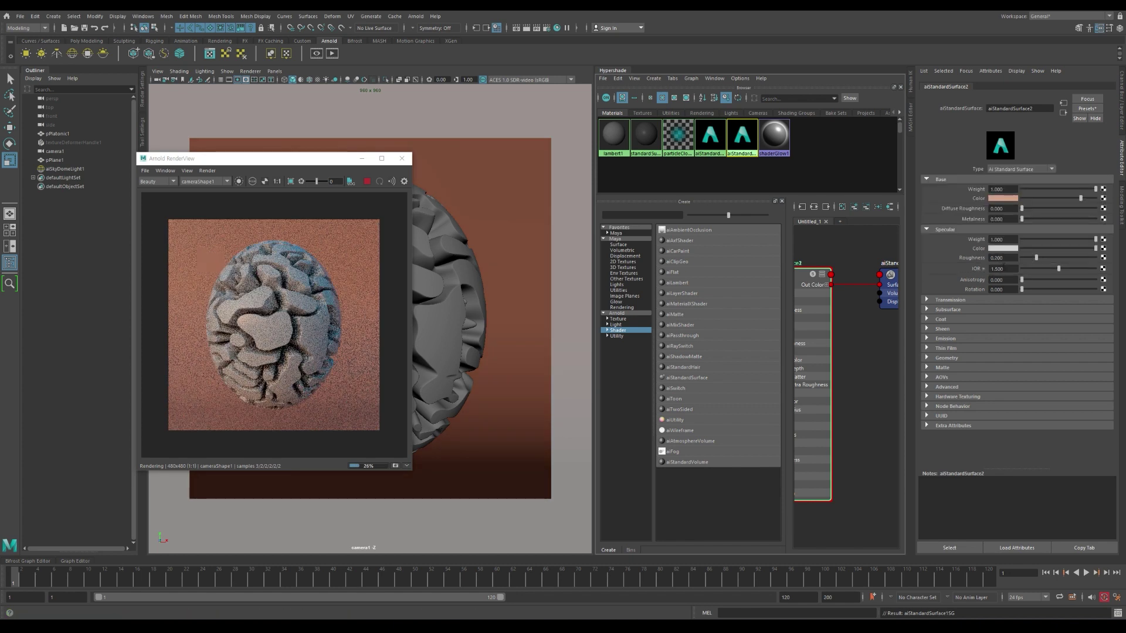
Make the egg material pink with specular roughness 0.4 and specular weight 0.5.
click(709, 139)
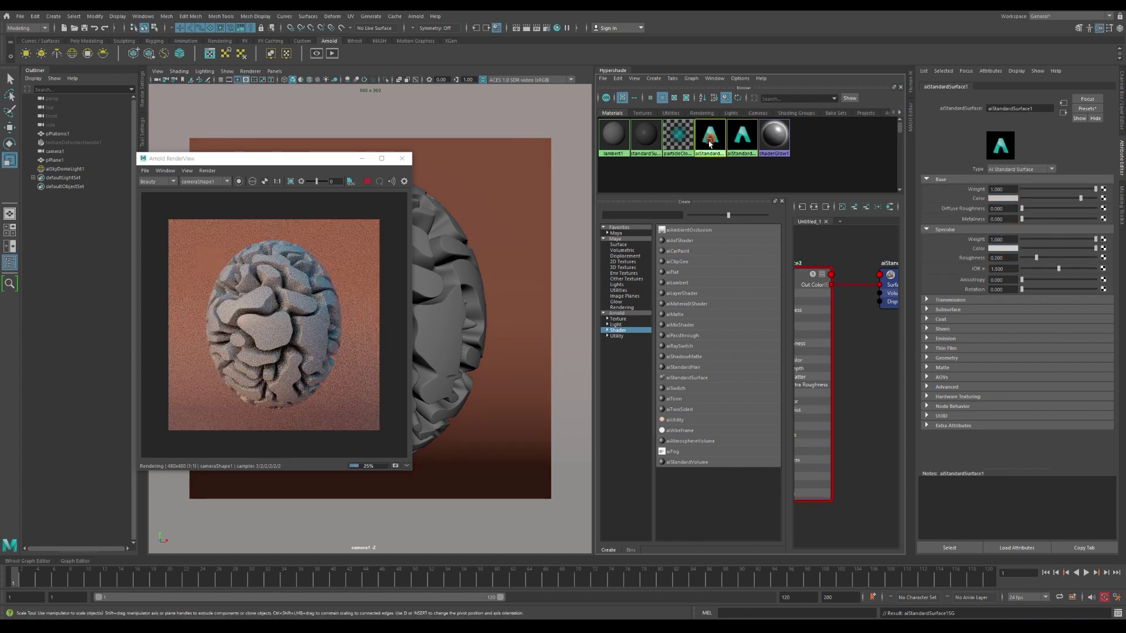
click(1002, 198)
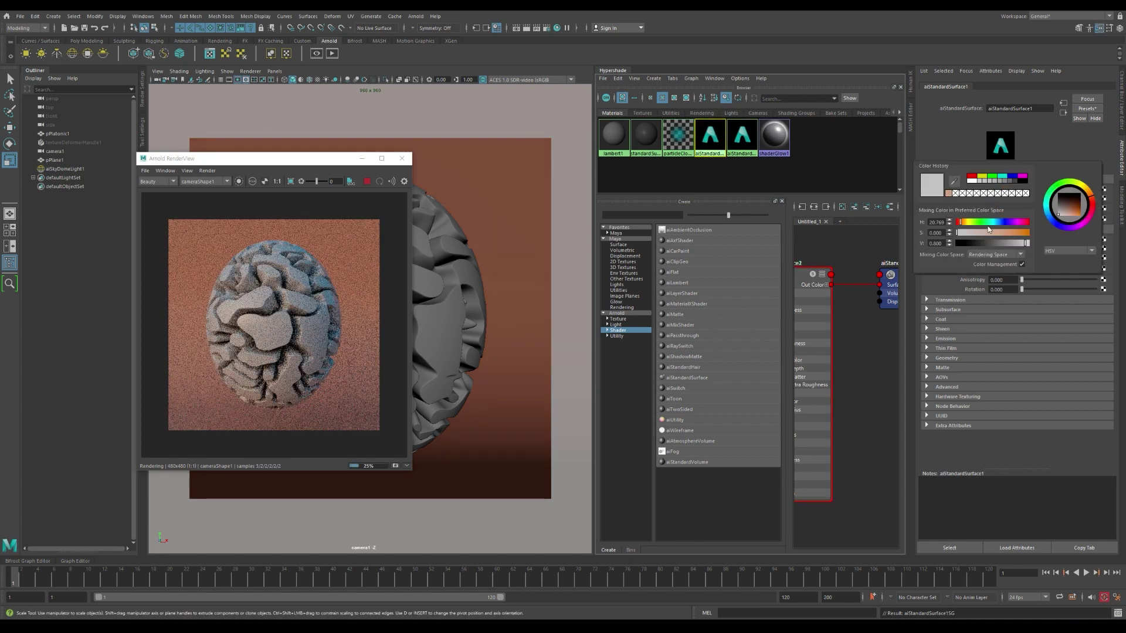
click(1024, 222)
drag(1020, 232, 999, 234)
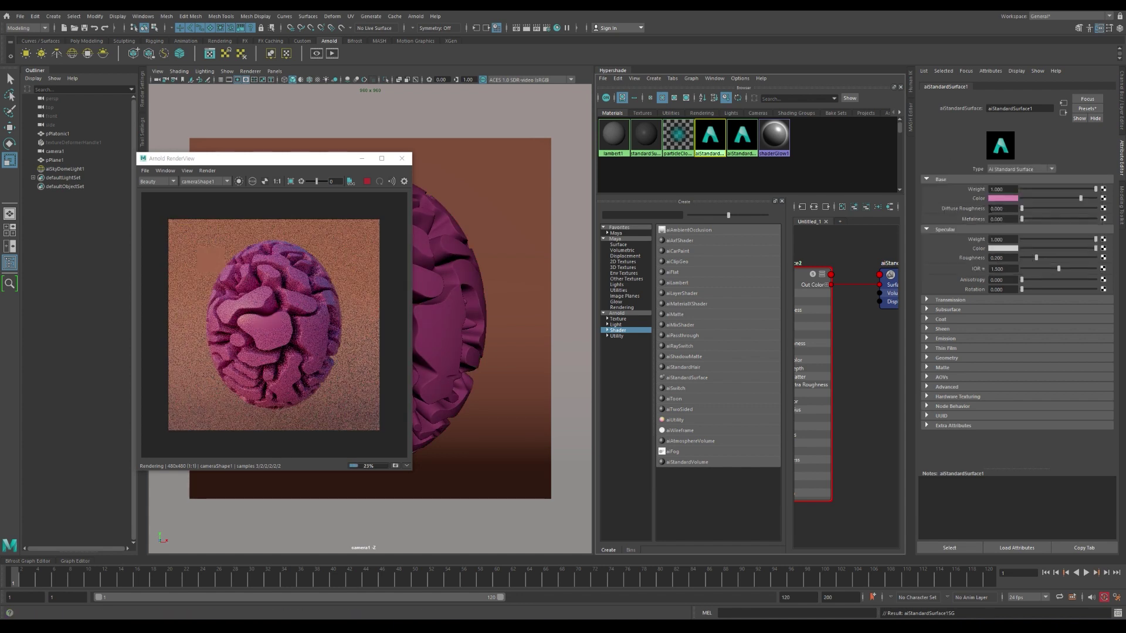
text(4)
key(shift+Tab)
text(0.5)
key(Return)
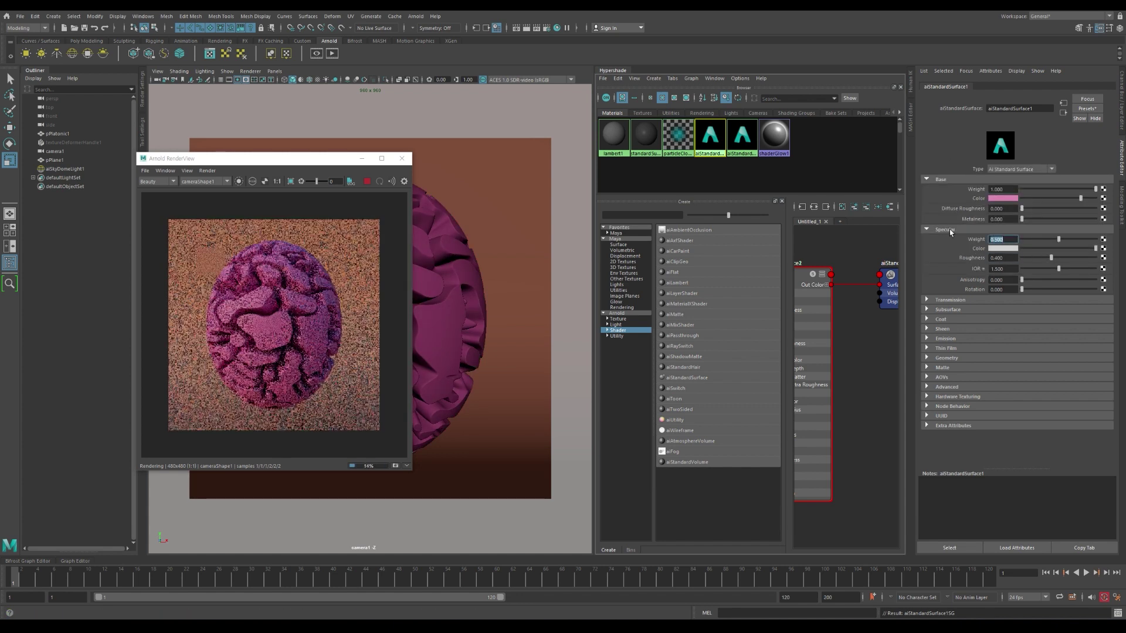
drag(279, 164, 763, 196)
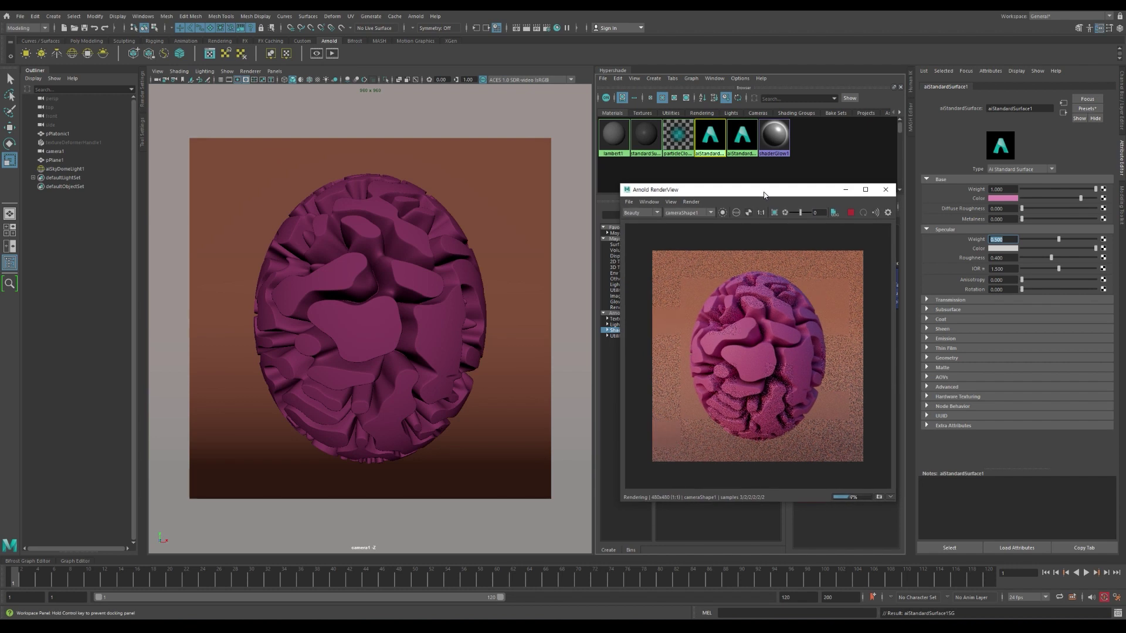
Scrub the timeline to frames 44, 41, 53, 64 and 87 to preview the egg's changing folds.
click(364, 583)
click(338, 583)
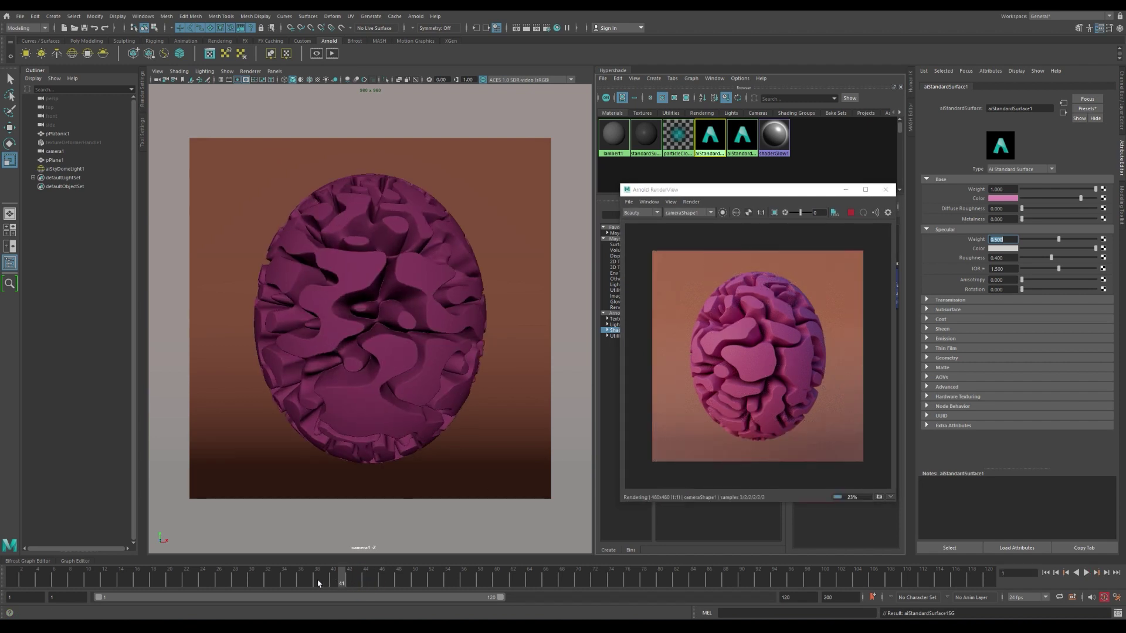
click(437, 583)
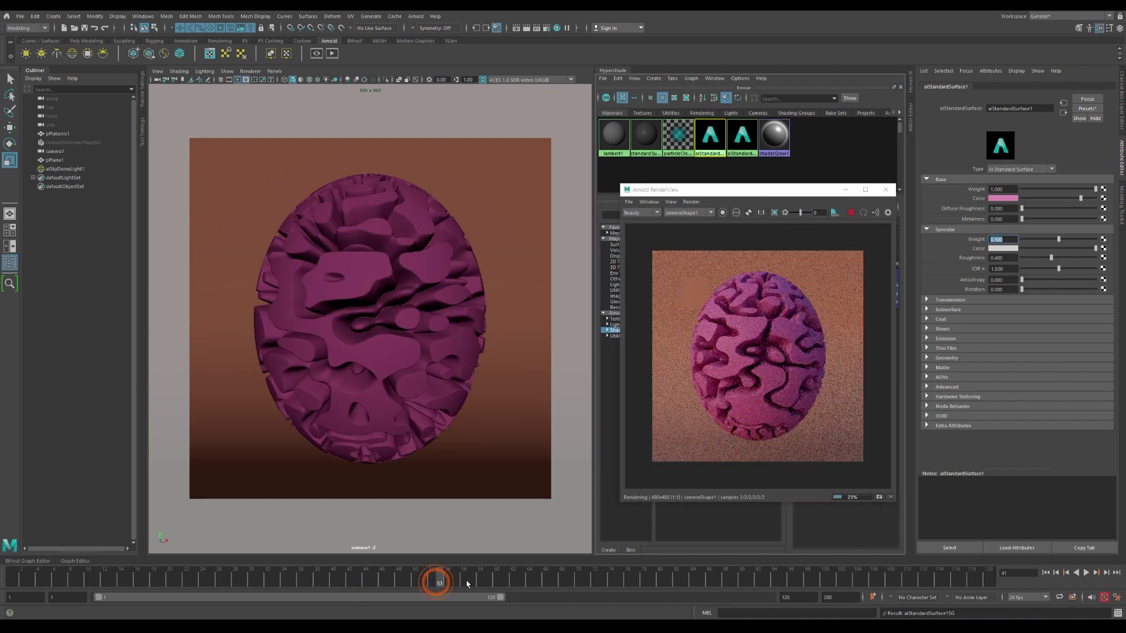
click(531, 586)
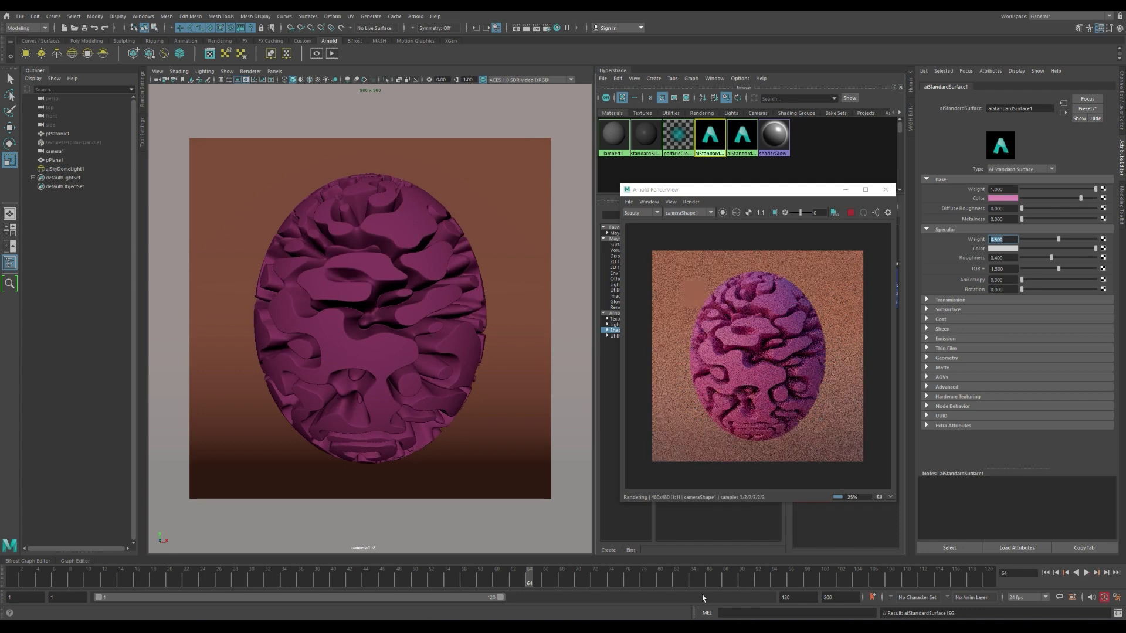
click(718, 581)
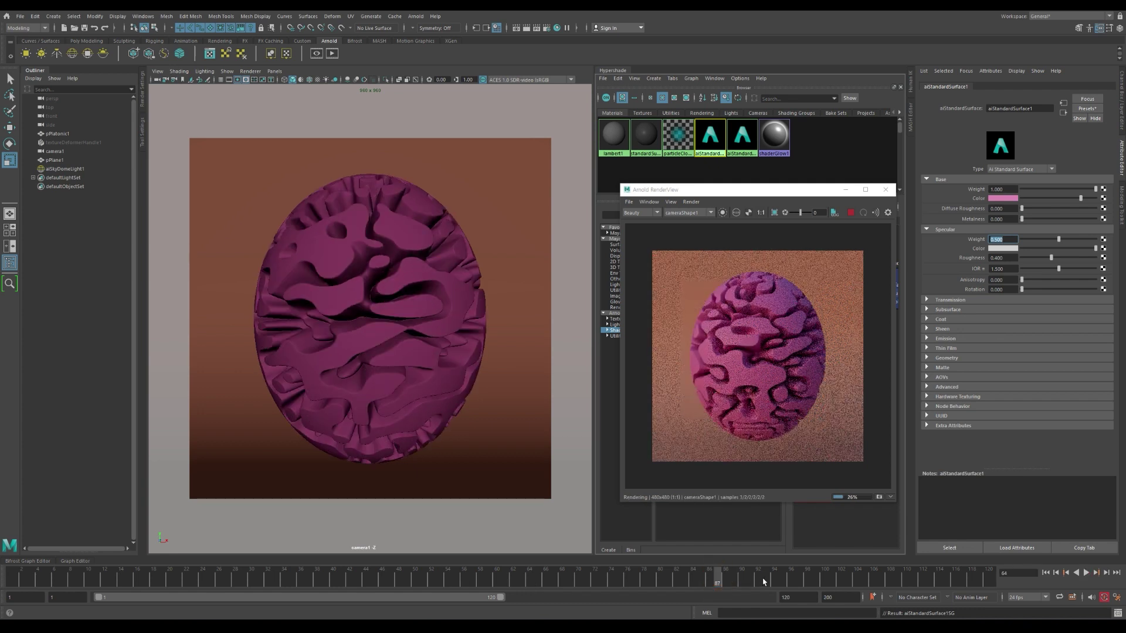